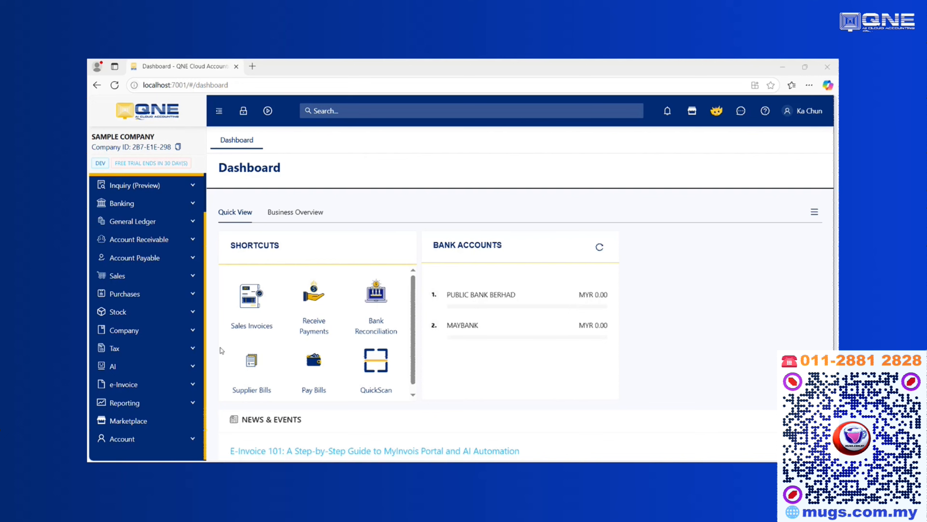
Step: Open the Financial Period configuration in the company profile's settings and examine the fiscal and account start months
click(179, 331)
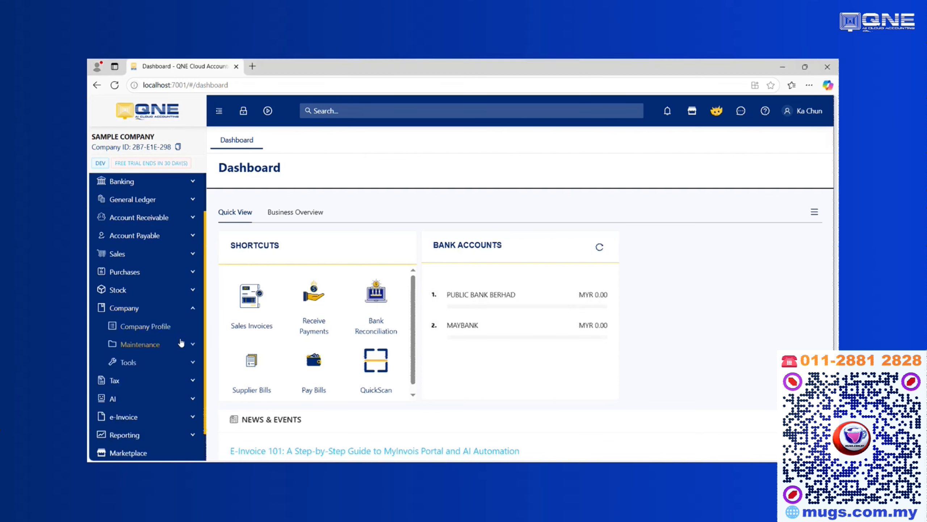
click(145, 331)
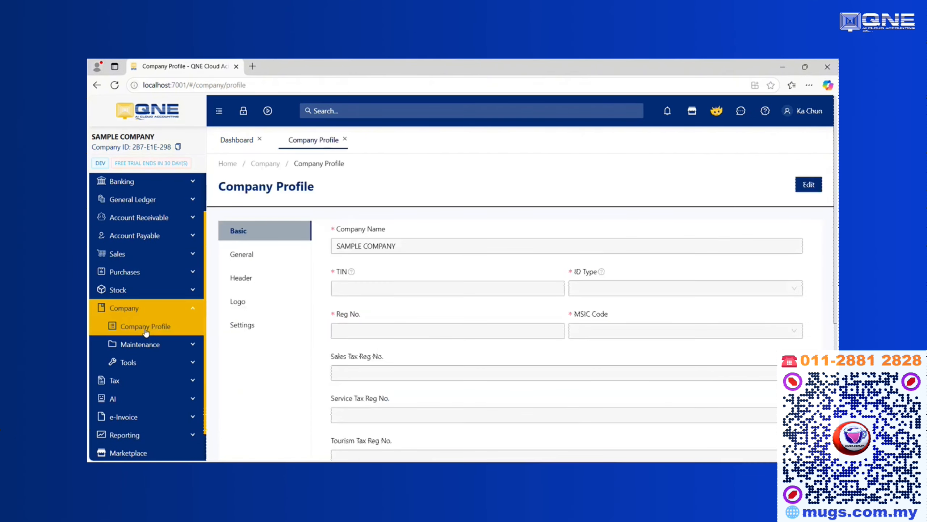
click(243, 331)
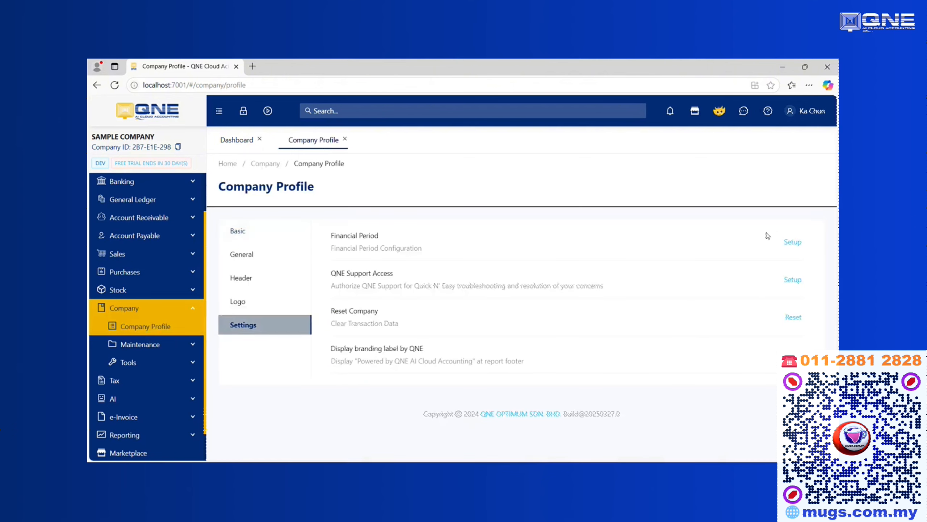
click(792, 242)
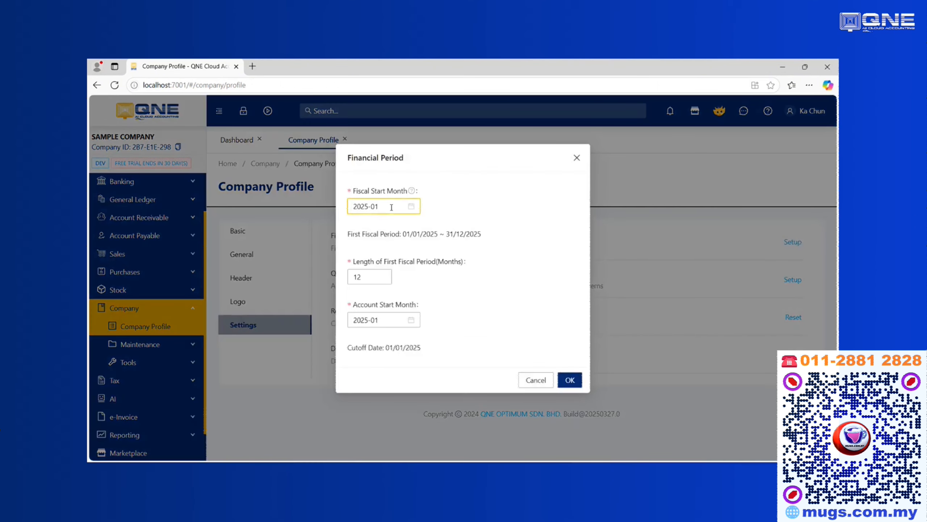
drag(391, 207, 346, 209)
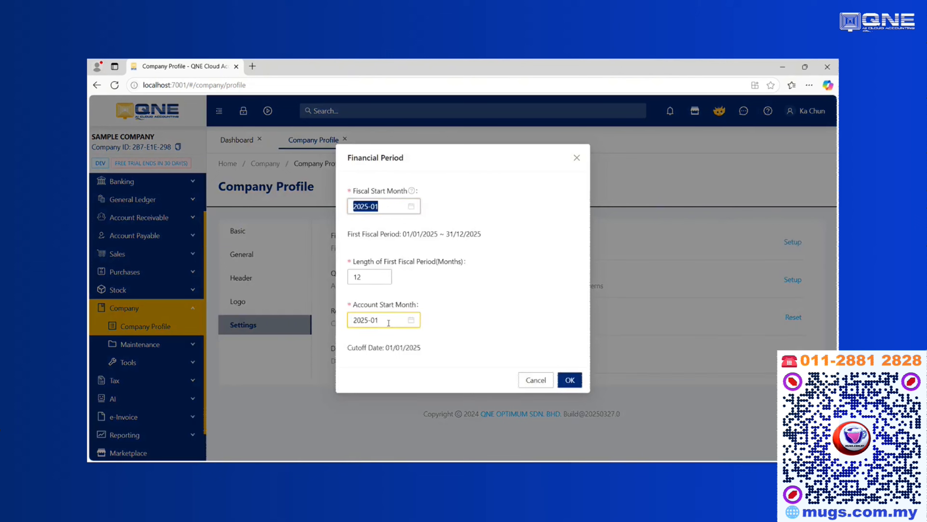
drag(388, 322, 347, 320)
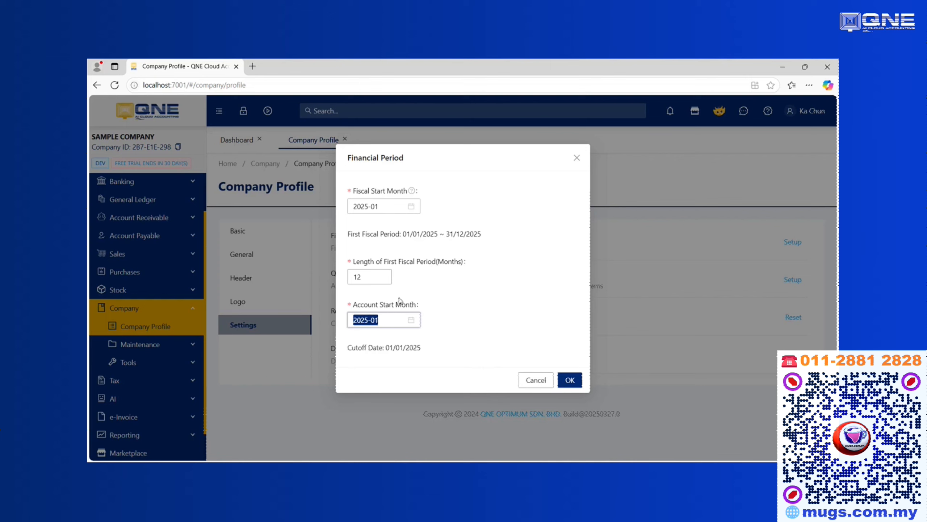
Step: Set the Account Start Month to 2025-08, save the financial period and reload the page
click(413, 324)
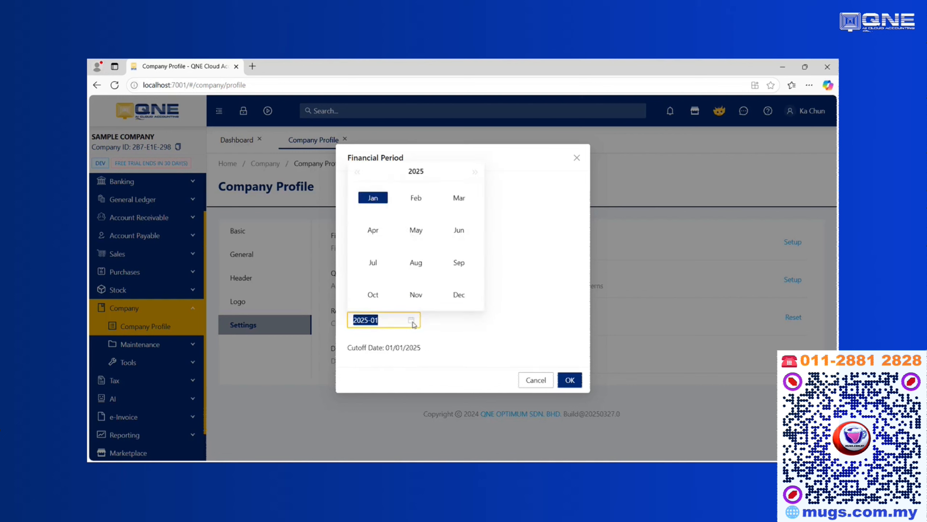
click(433, 325)
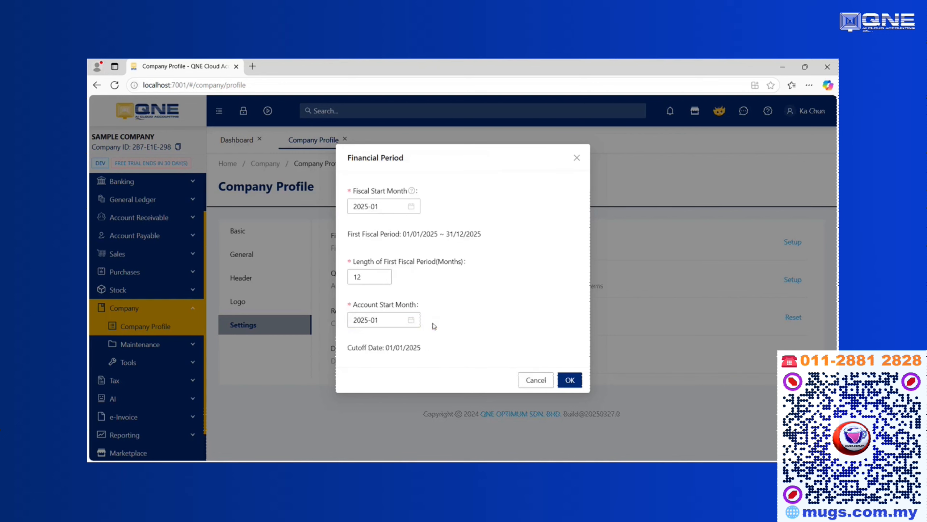
click(413, 325)
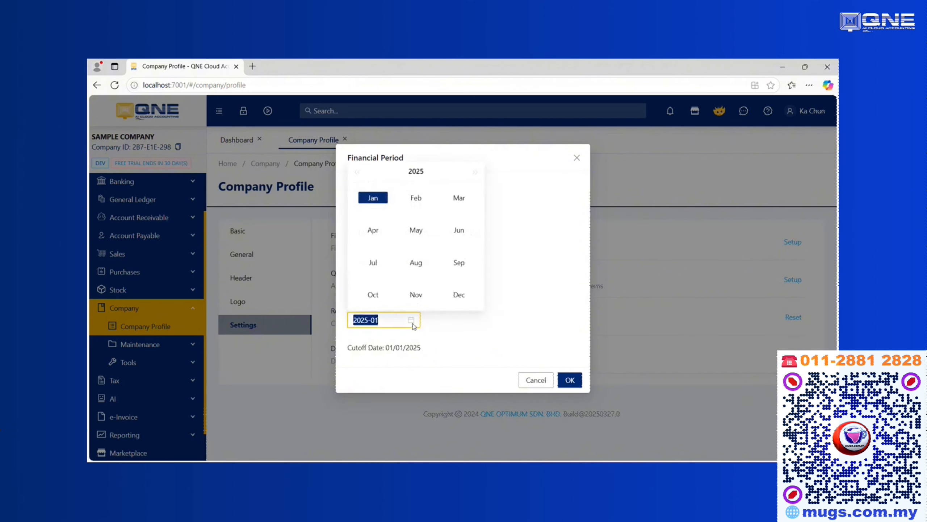
click(416, 262)
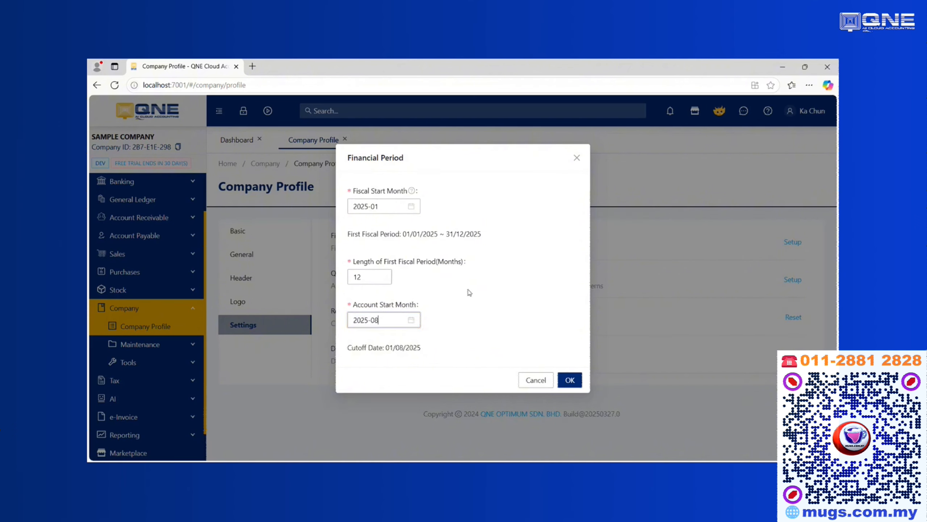
click(569, 380)
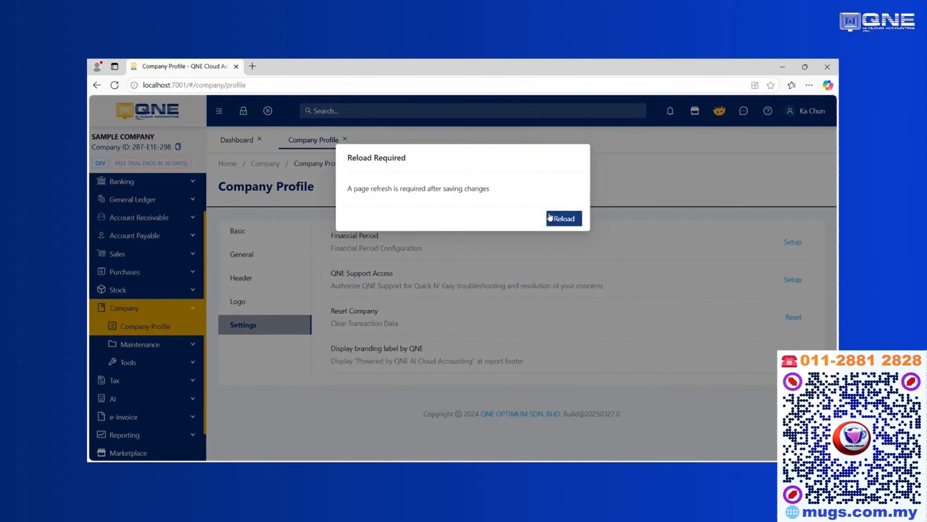
click(549, 217)
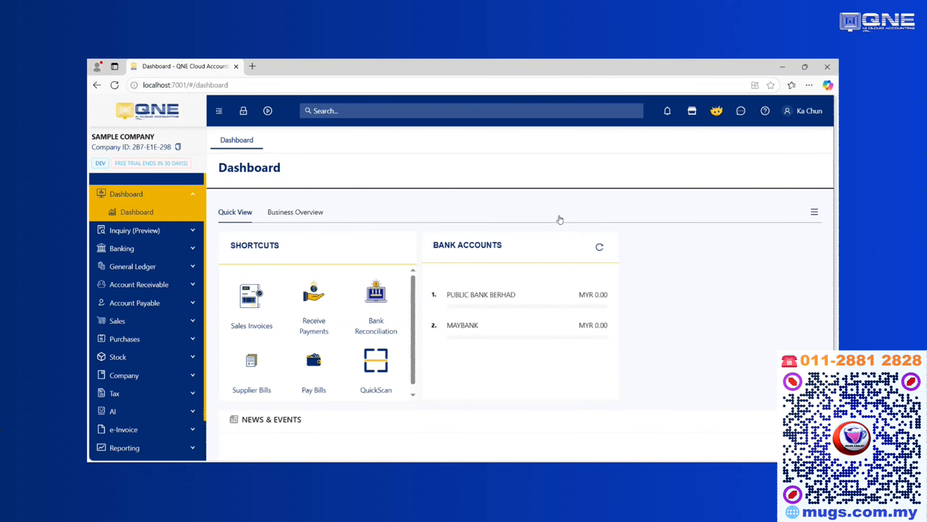
Step: Open the General Ledger opening balances for editing and enter a local debit of 123 for the SALES account
click(180, 267)
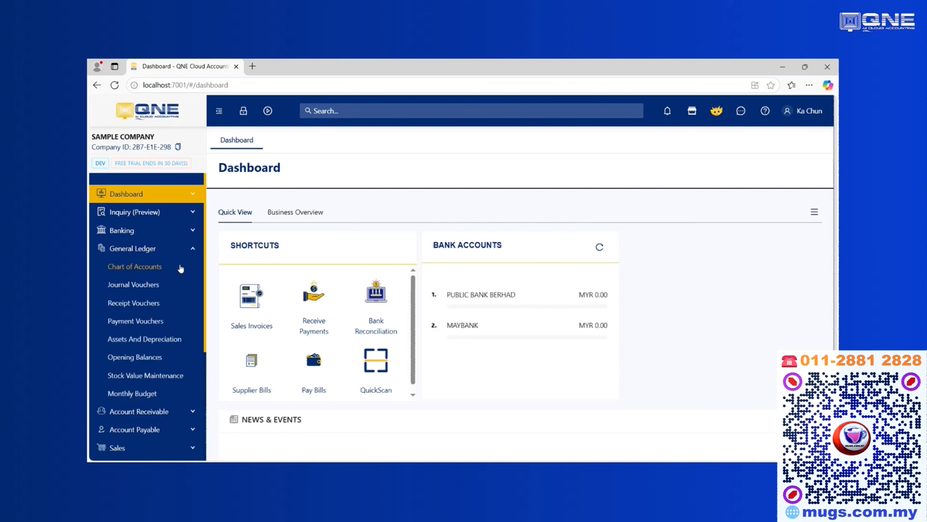
click(142, 358)
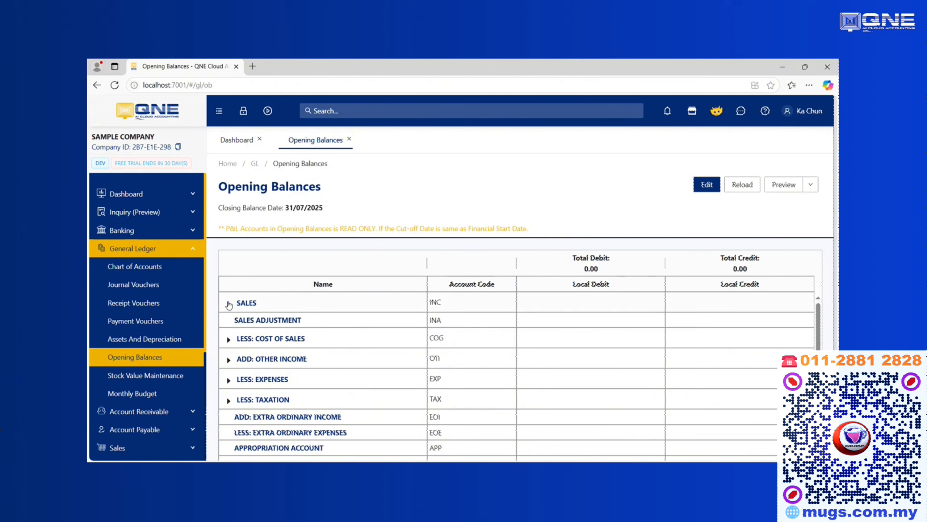
click(229, 304)
click(709, 186)
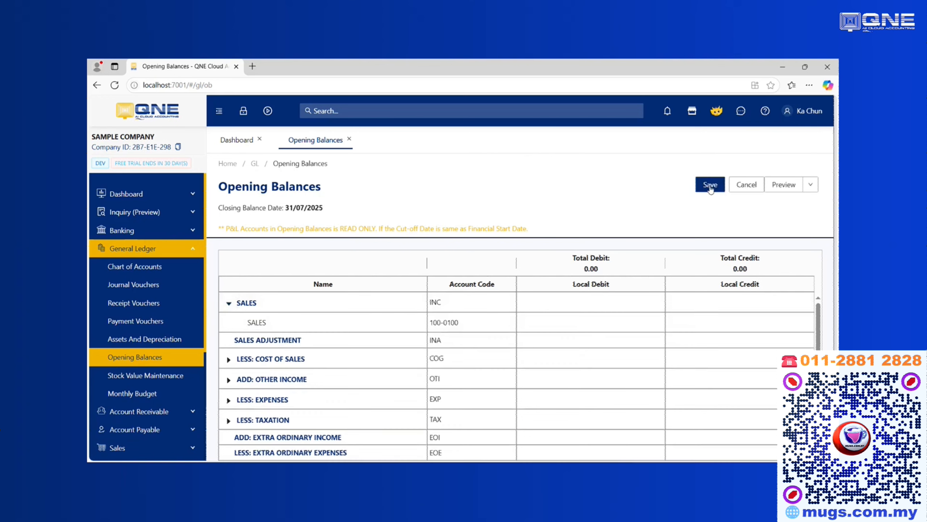
click(572, 319)
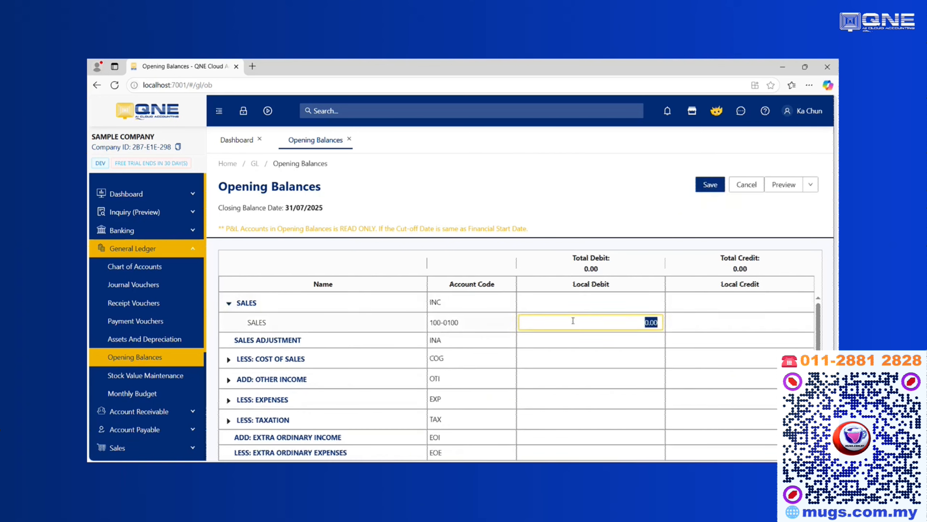
text(123)
key(Return)
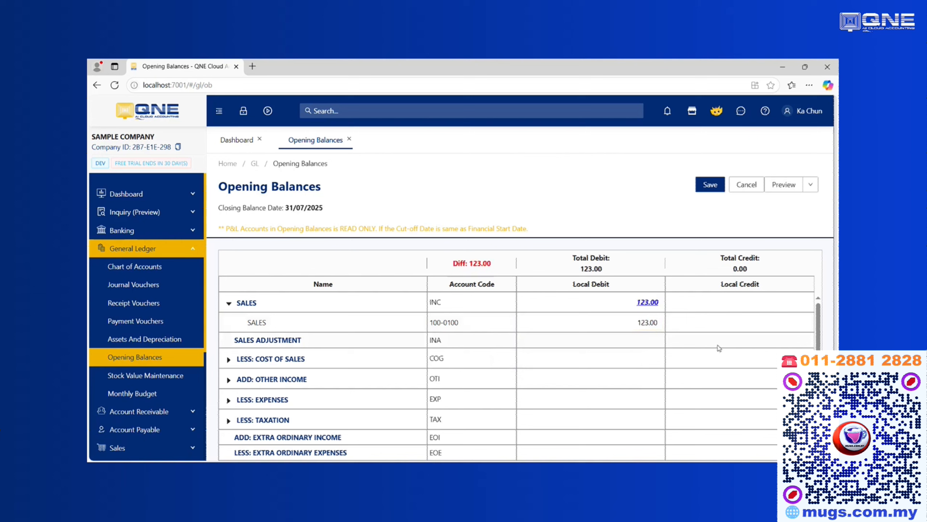
Step: Enter a local credit of 1,233 for the PURCHASES account under Less: Cost of Sales
click(229, 359)
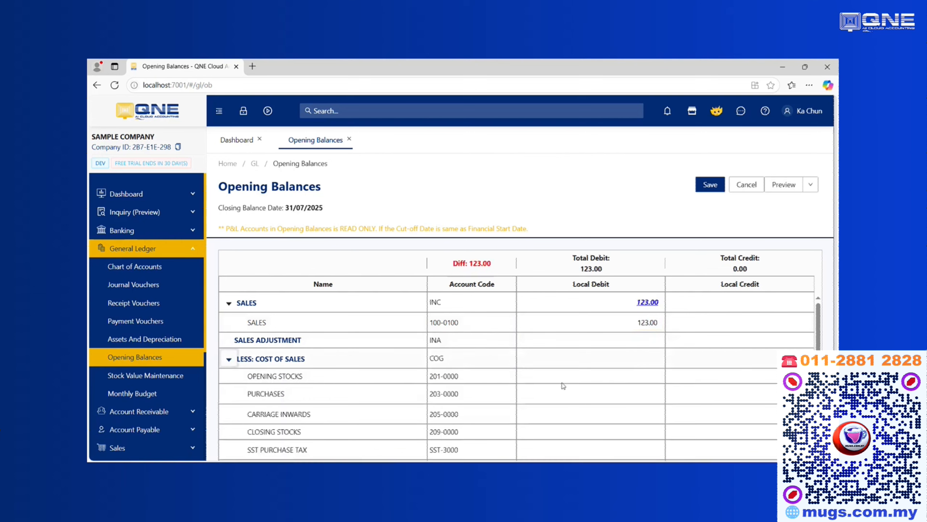
click(712, 393)
scroll(580, 385, down, 5)
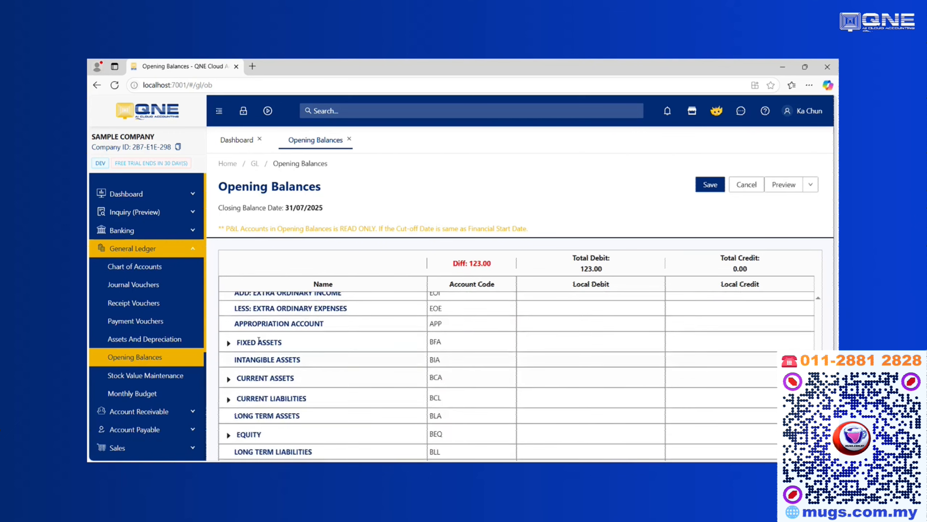
Step: Enter a local debit of 123 for AIR-CONDITIONERS under Fixed Assets, and cancel the opening balance edits
click(229, 343)
click(646, 362)
text(123)
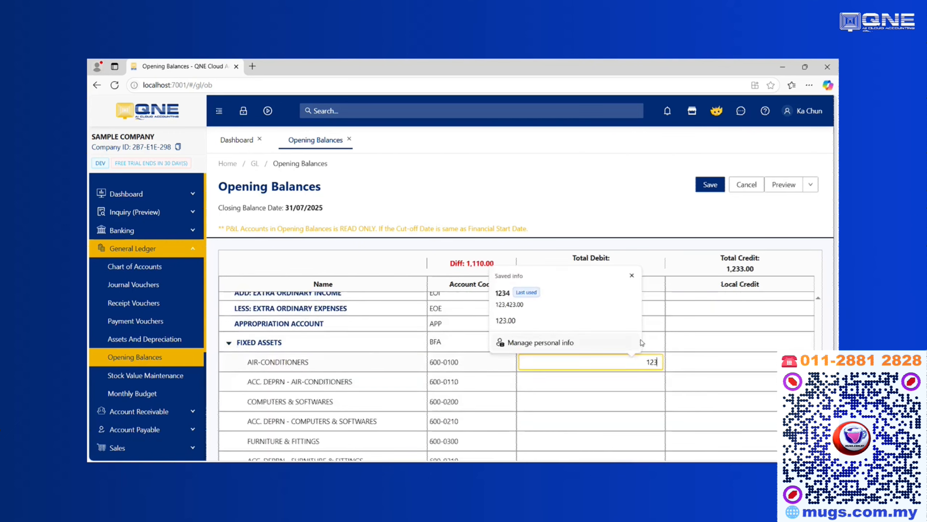
click(747, 185)
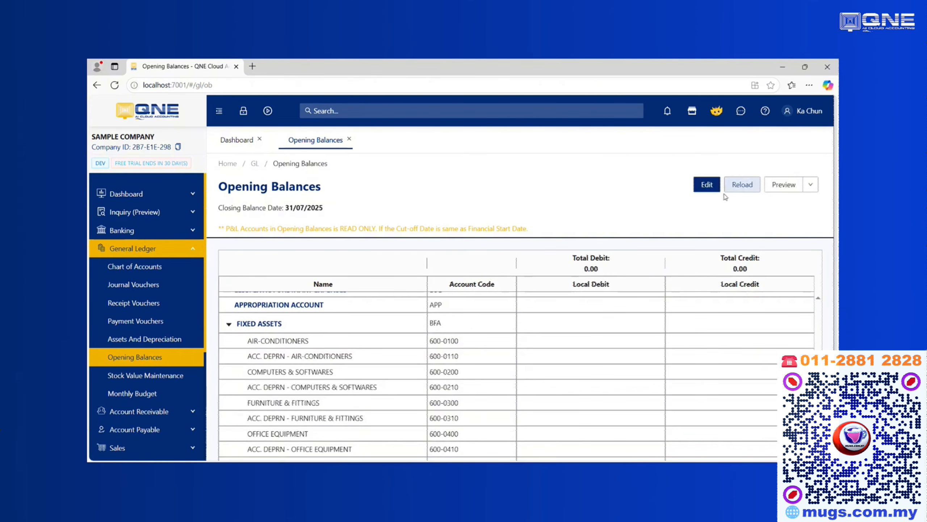
click(350, 140)
Step: Set the Account Start Month to 2025-01 in the company profile's Financial Period configuration, save it and reload the page
click(146, 376)
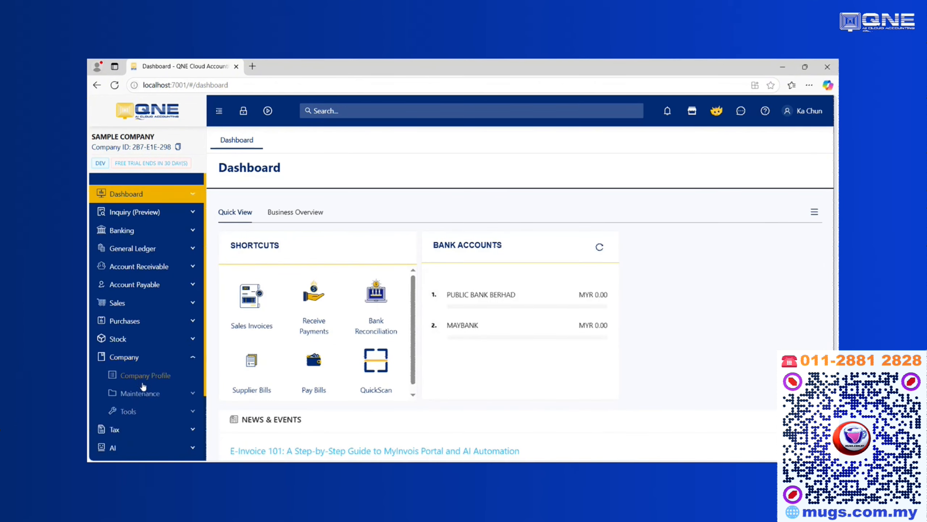
click(141, 380)
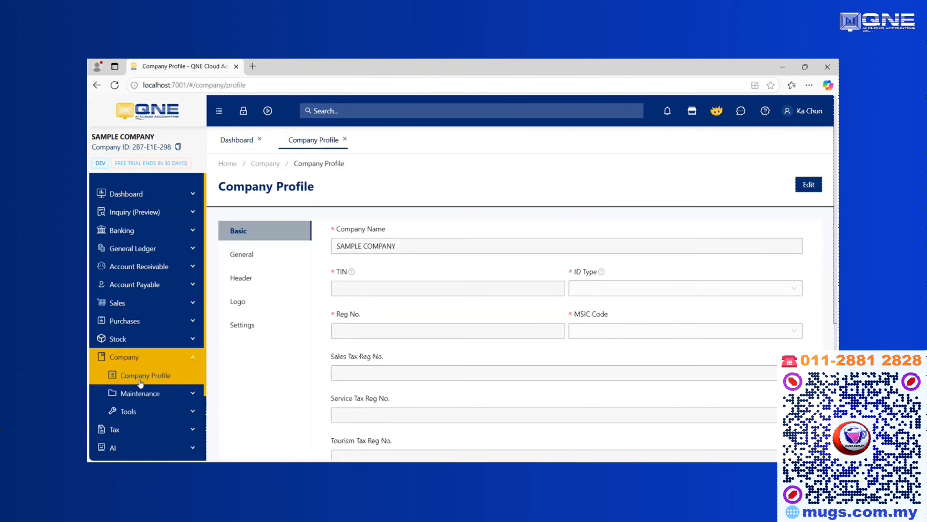
click(230, 324)
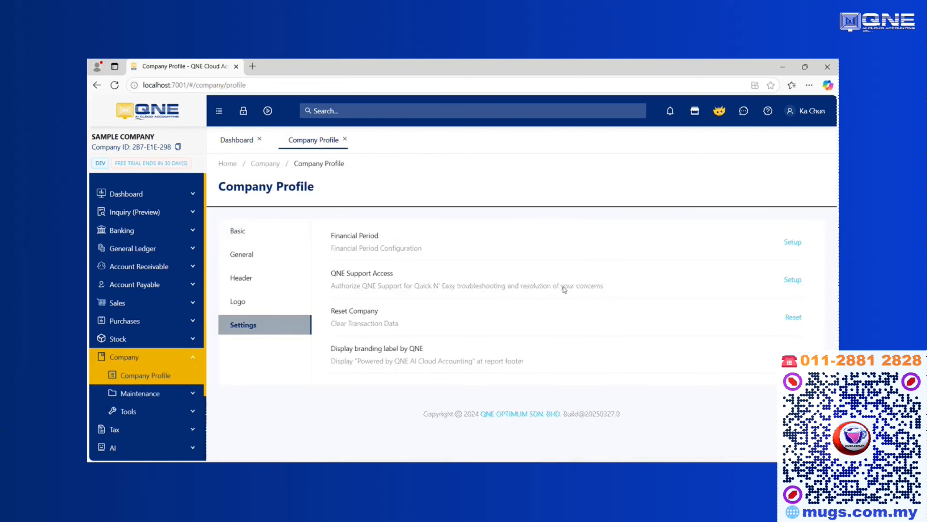
click(794, 243)
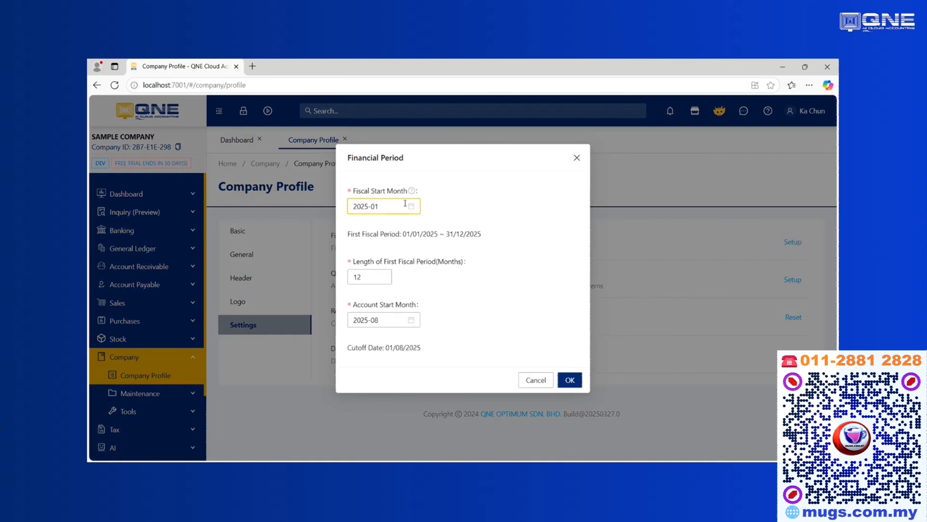
click(411, 322)
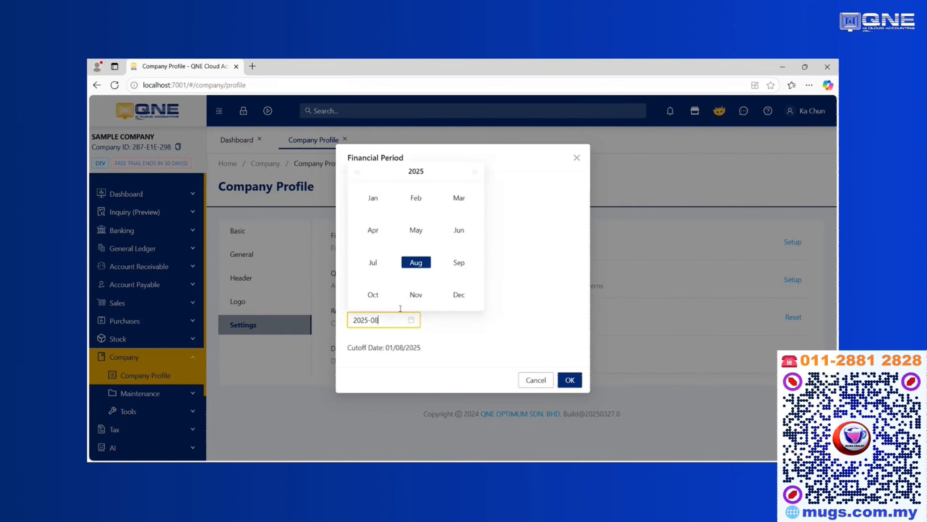
click(373, 198)
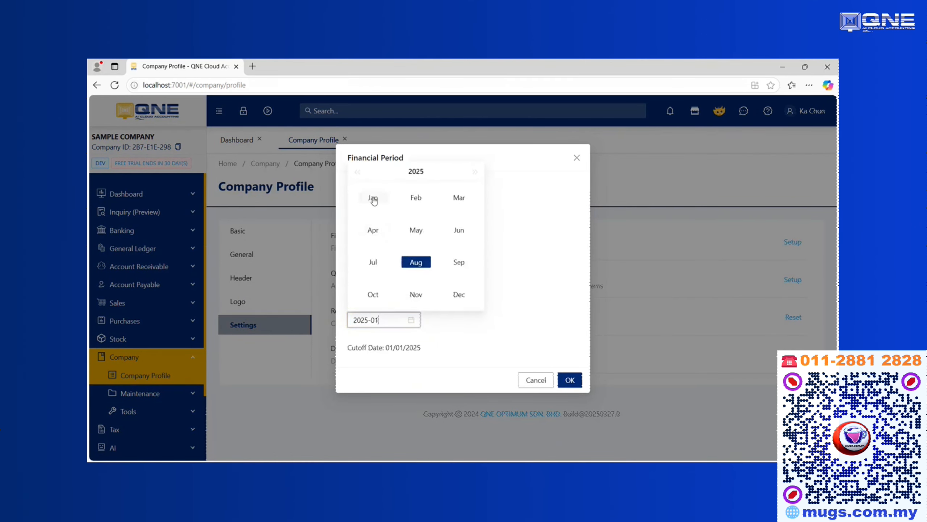
click(574, 382)
click(567, 221)
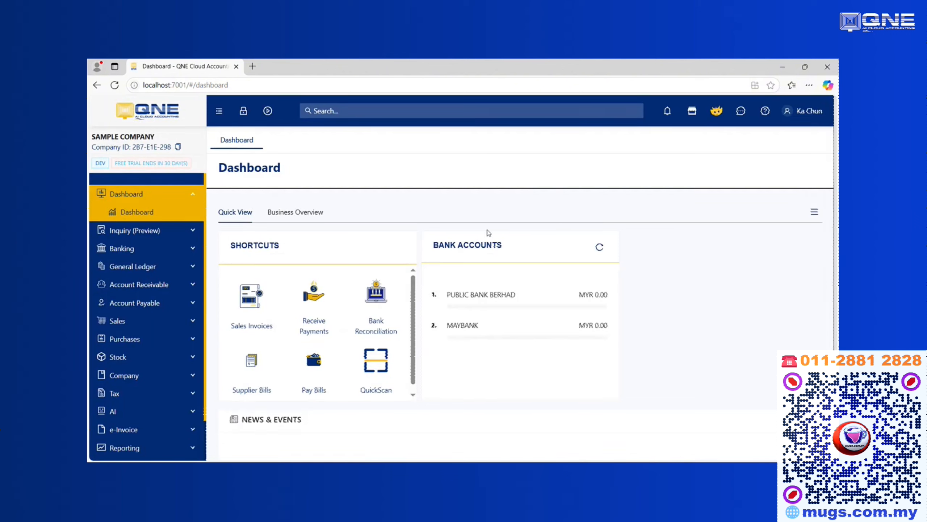
Step: Open the General Ledger opening balances for editing and expand the SALES group
click(182, 267)
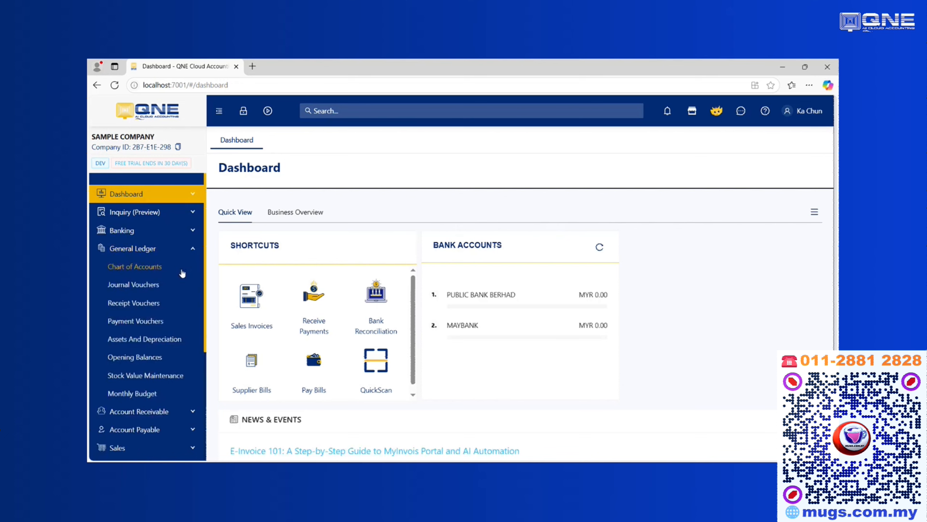
click(148, 357)
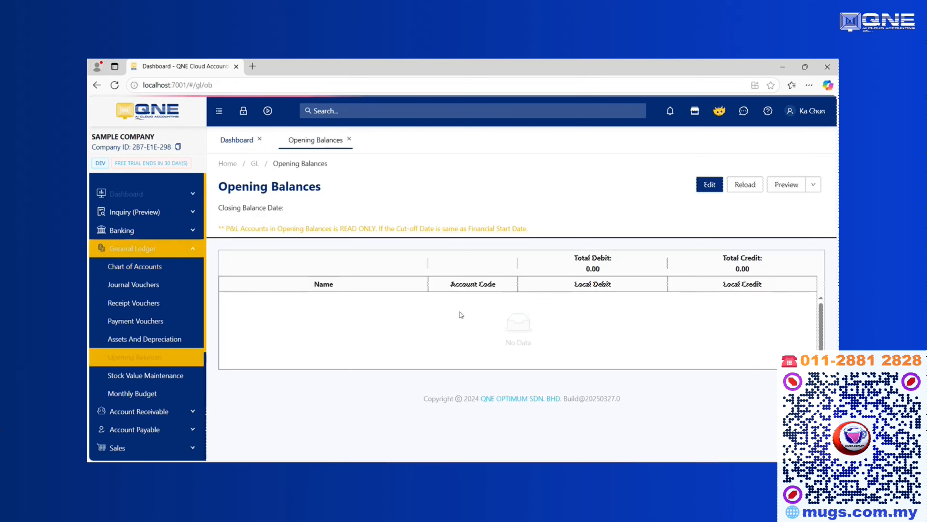
click(704, 184)
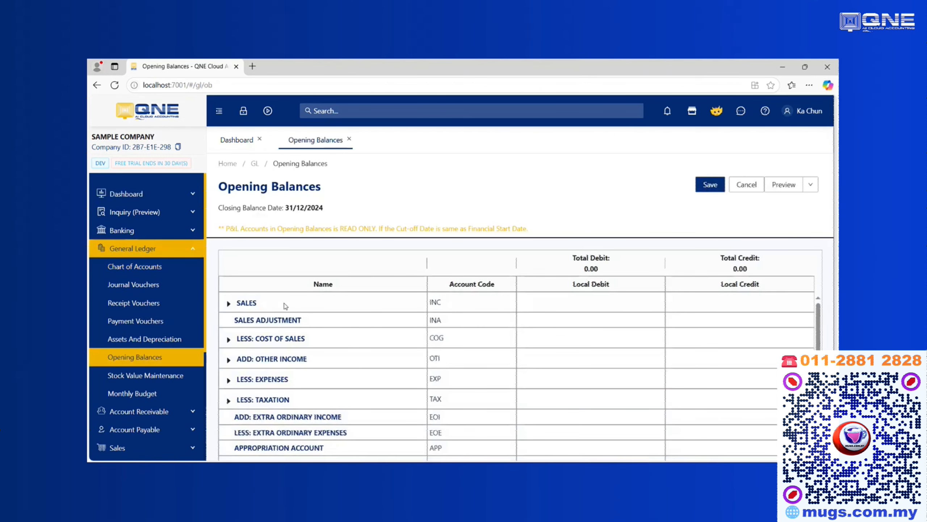
click(228, 304)
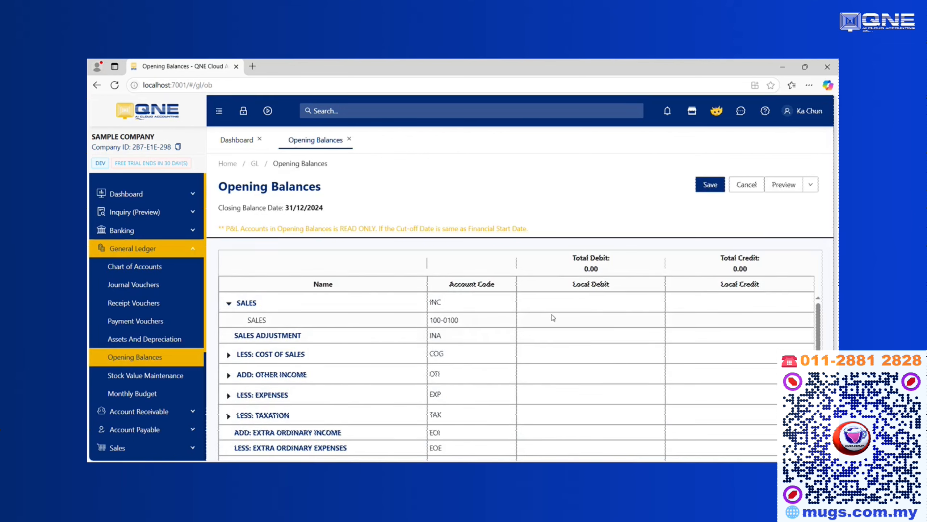
Step: Enter a local debit of 123 for the CASH IN HAND account under Current Assets
scroll(248, 389, down, 3)
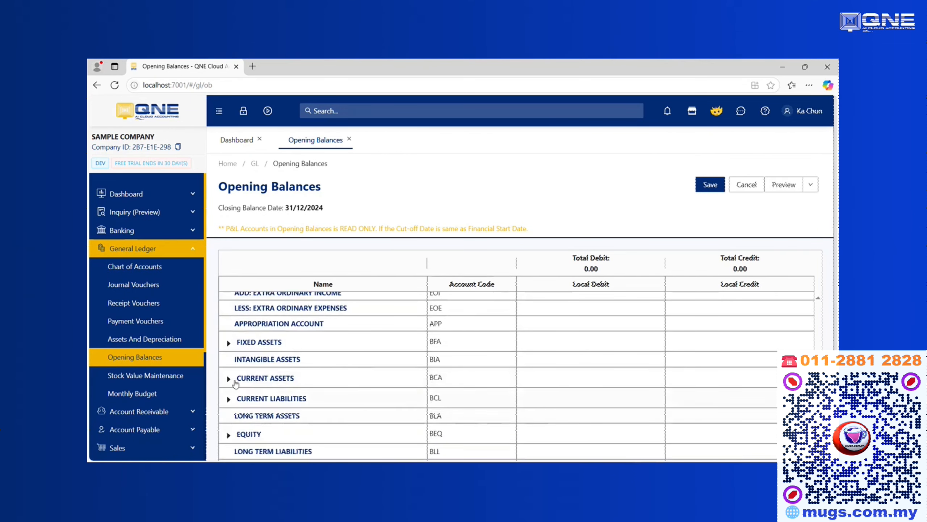
click(229, 380)
click(545, 432)
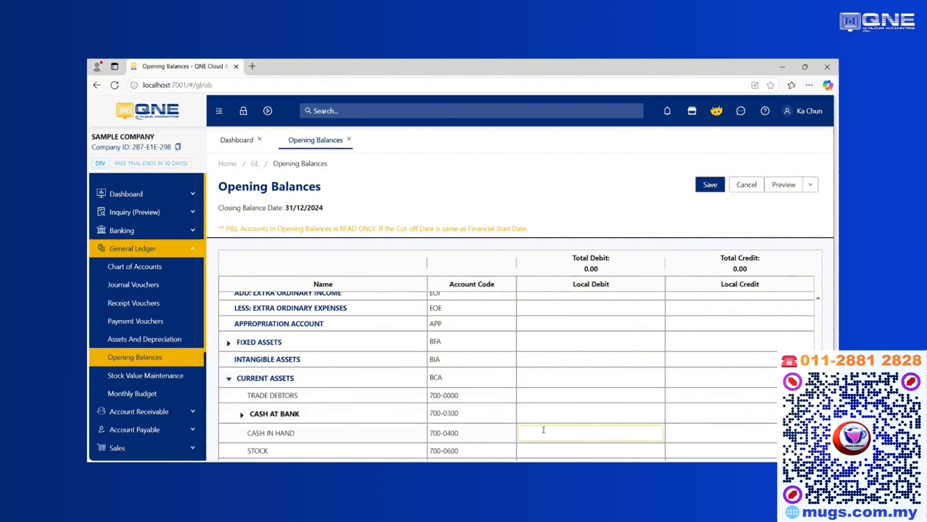
text(123)
scroll(578, 434, down, 2)
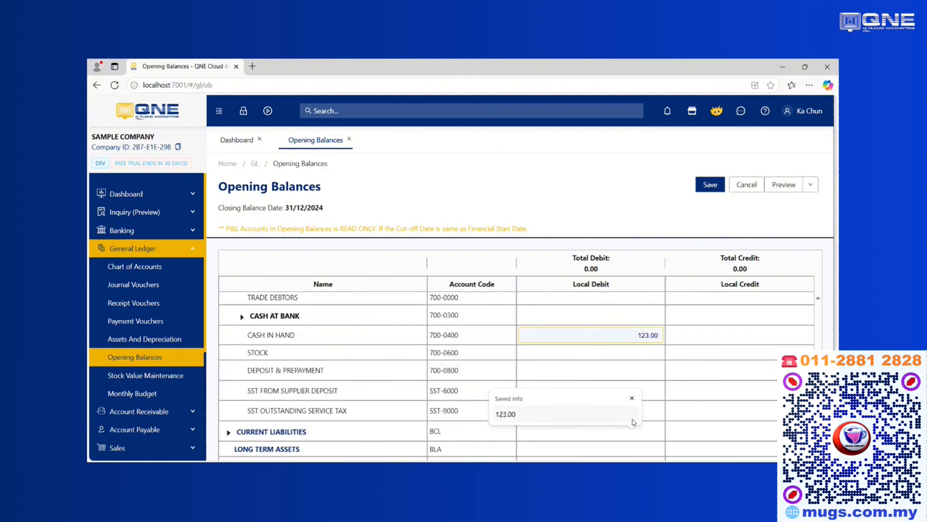
Step: Enter a local debit of 123 for the DEPOSIT & PREPAYMENT account under Current Assets
click(618, 367)
text(123)
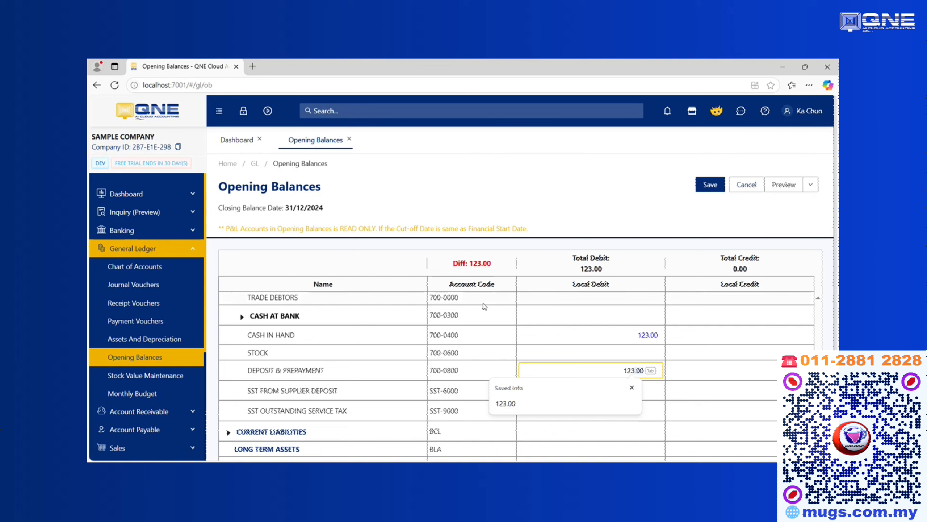
scroll(379, 346, up, 2)
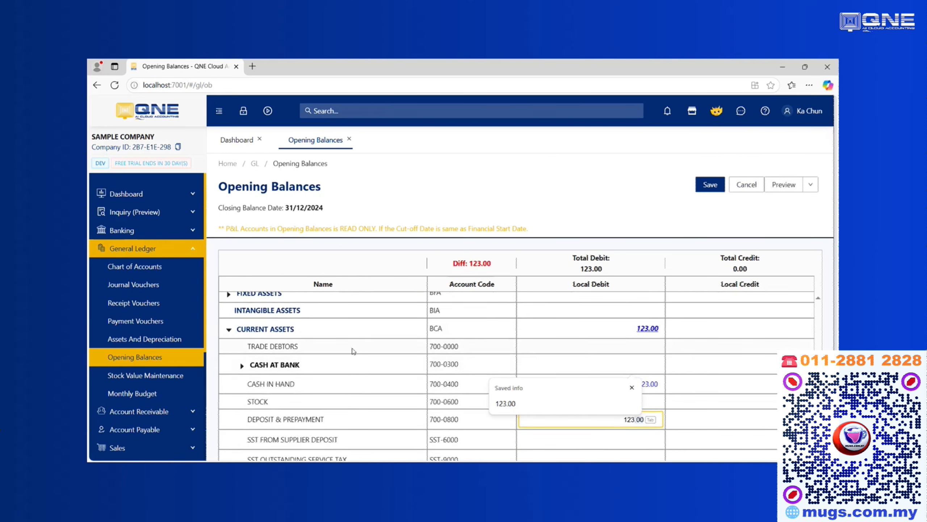
key(Return)
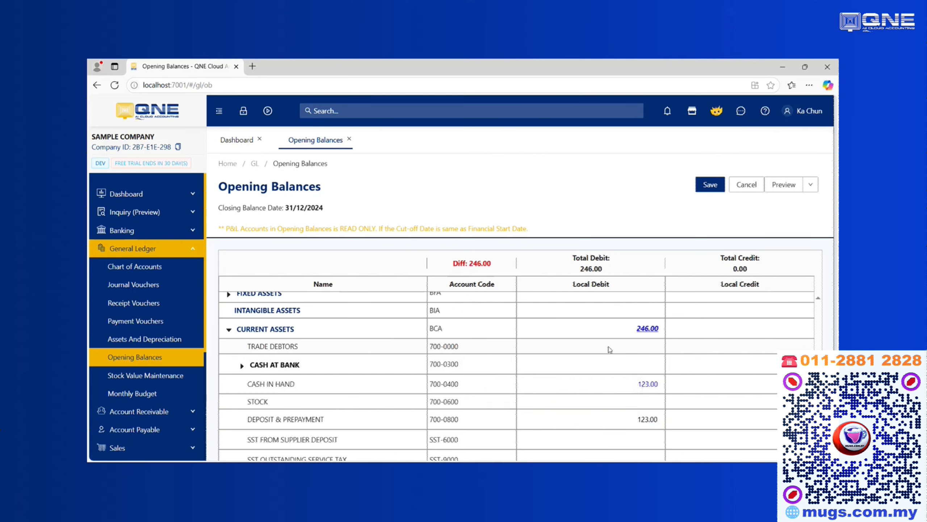
Step: Expand CURRENT LIABILITIES and LESS: COST OF SALES, and examine the STOCK, OPENING STOCKS and CLOSING STOCKS accounts
scroll(608, 350, down, 5)
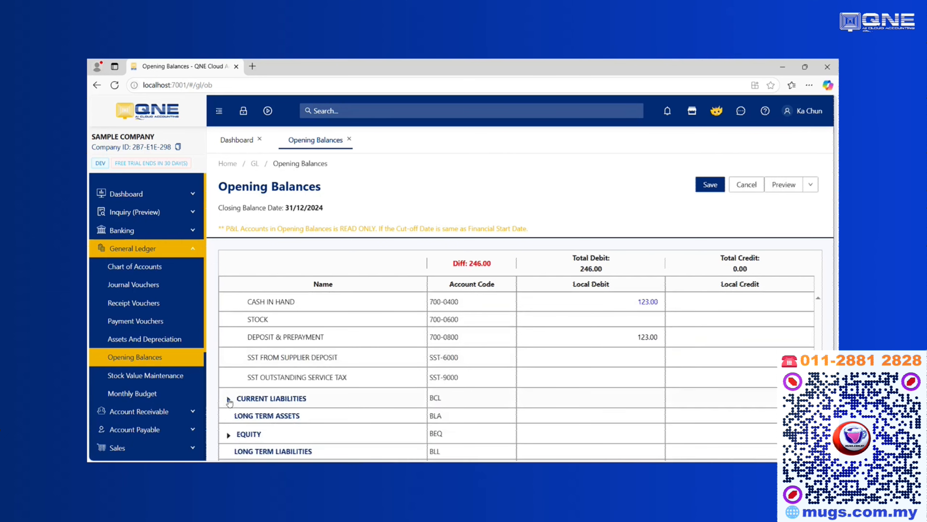
click(229, 398)
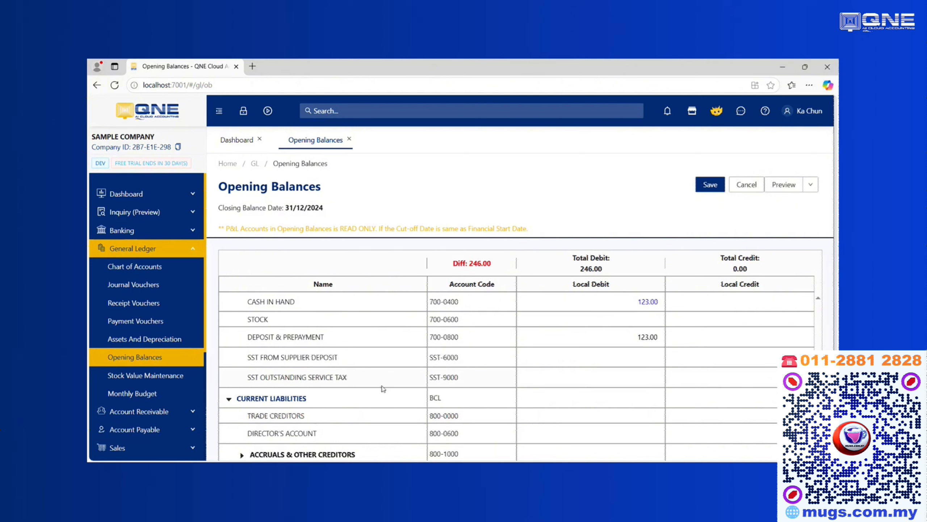
double_click(258, 318)
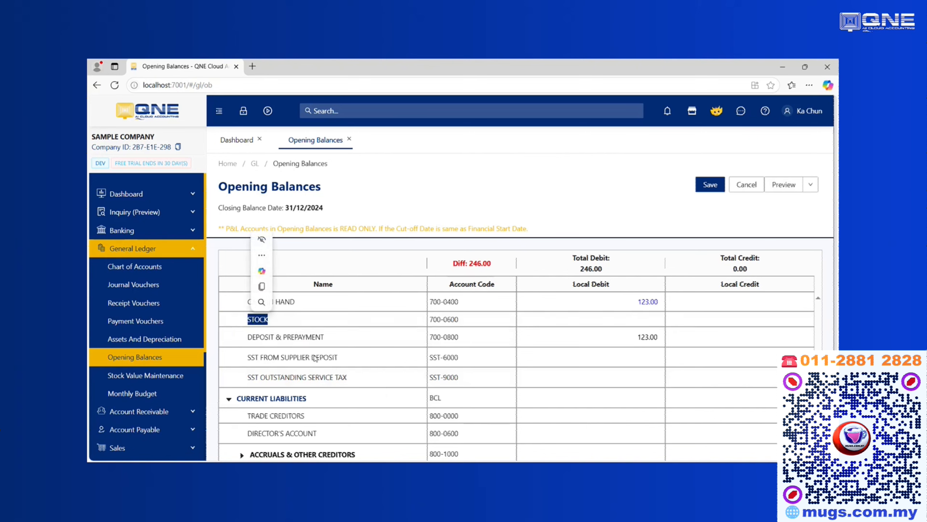
scroll(316, 358, up, 10)
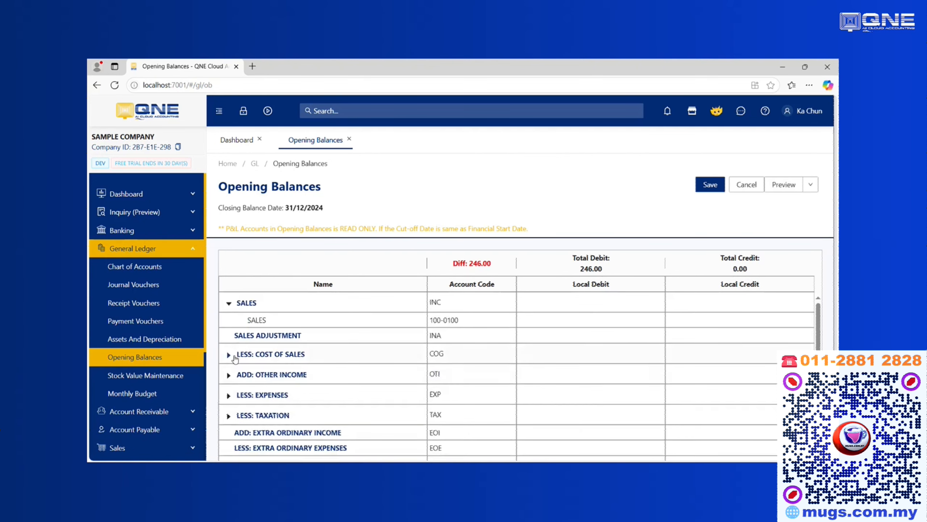
click(229, 354)
drag(253, 371, 336, 377)
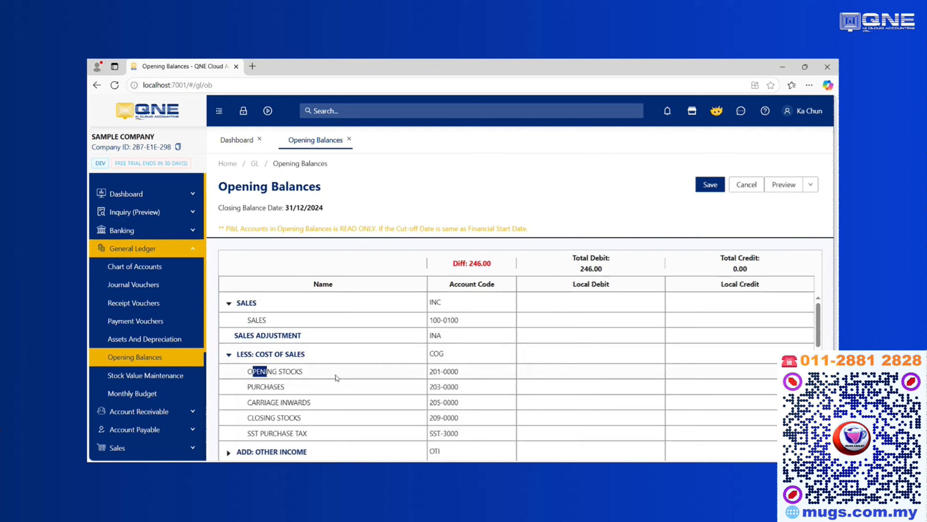
drag(248, 417, 324, 420)
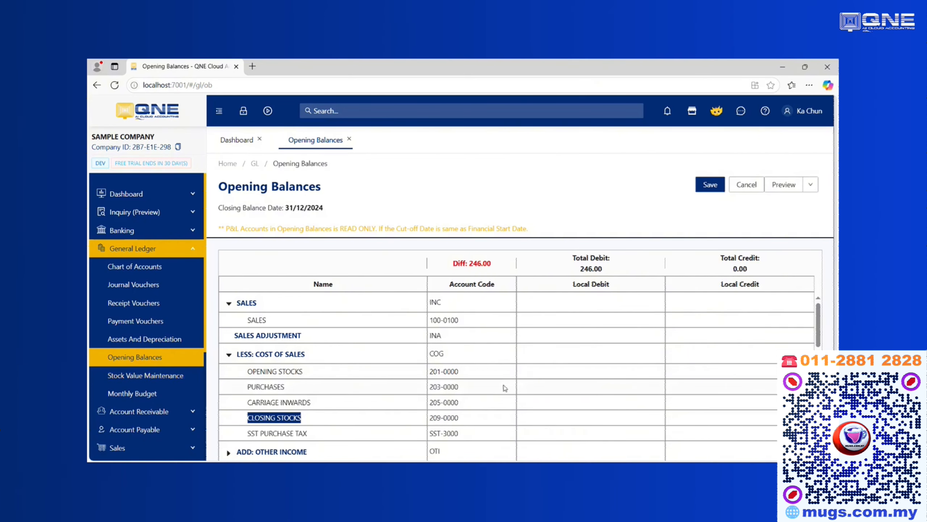
Step: Add a Stock Value Maintenance record with B/S account 700-0600 - STOCK, opening stock 201-0000 - OPENING STOCKS and closing stock 209-0000 - CLOSING STOCKS
click(145, 380)
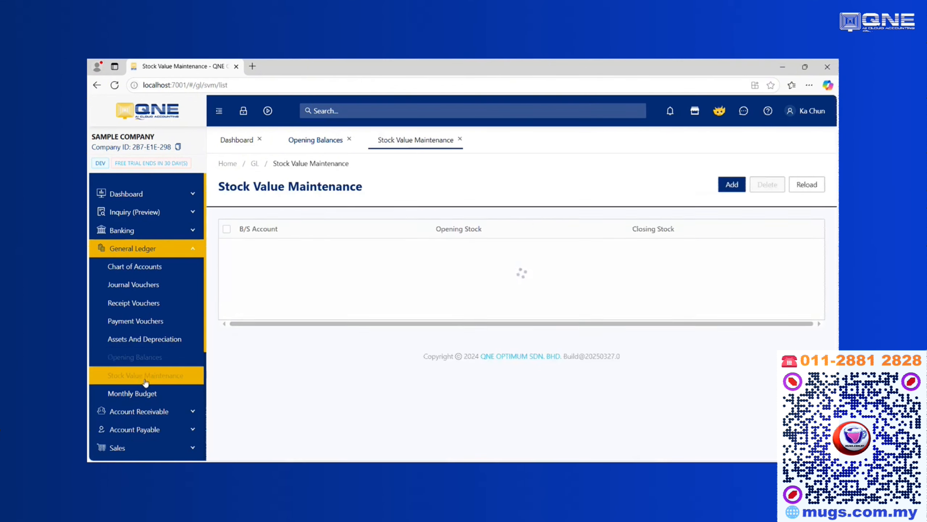
click(731, 184)
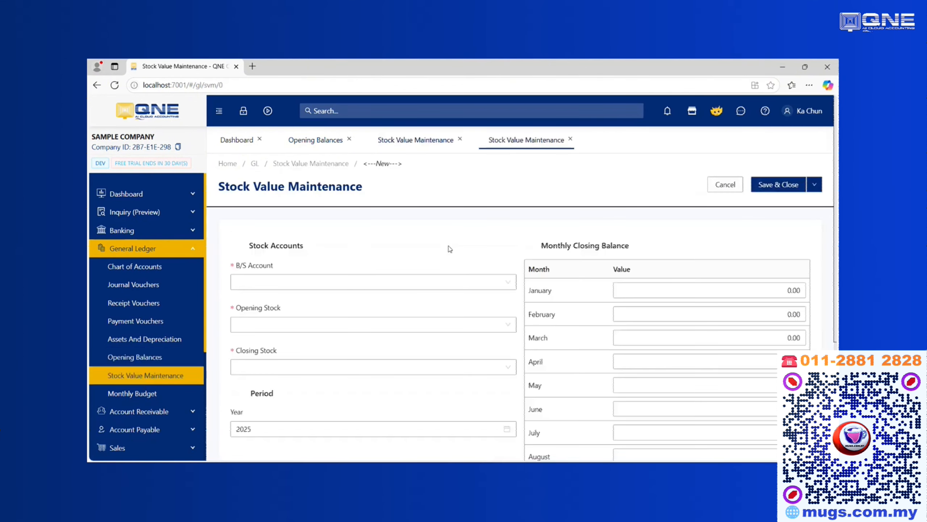
click(331, 286)
click(294, 305)
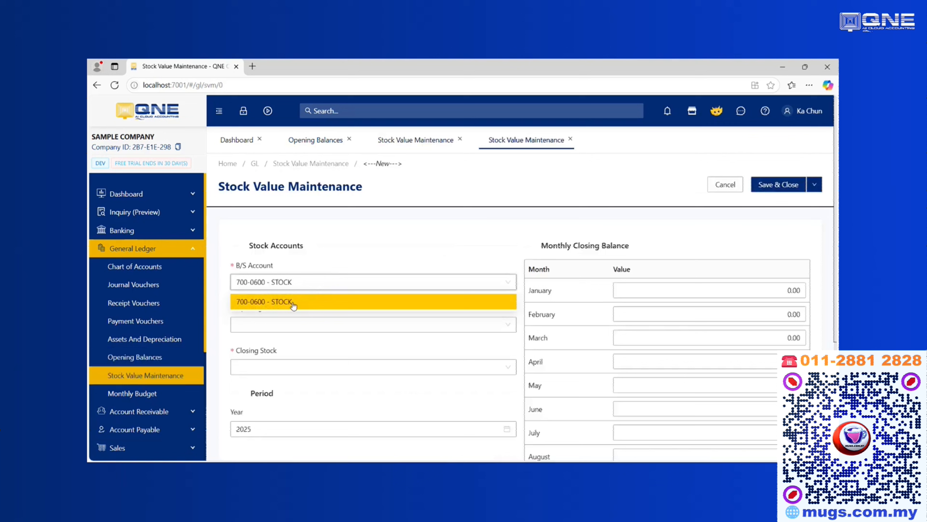
click(275, 325)
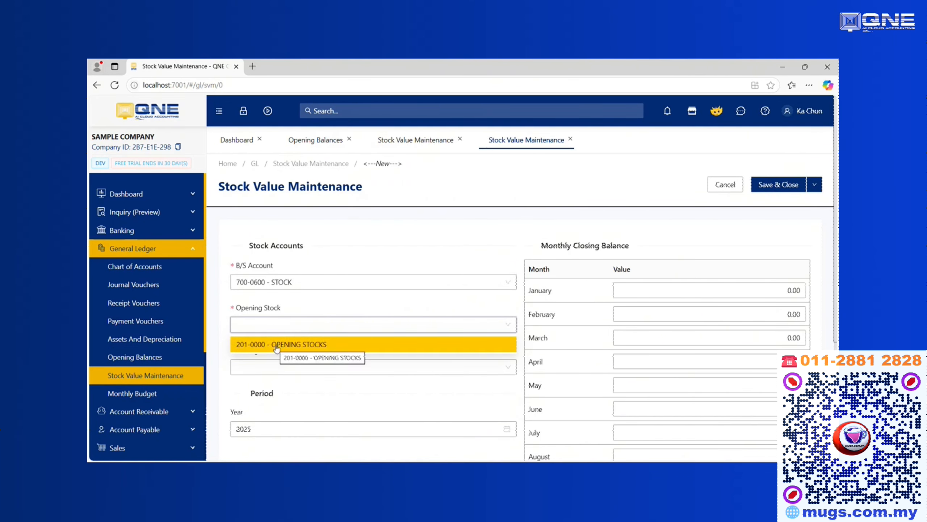
click(276, 345)
click(276, 368)
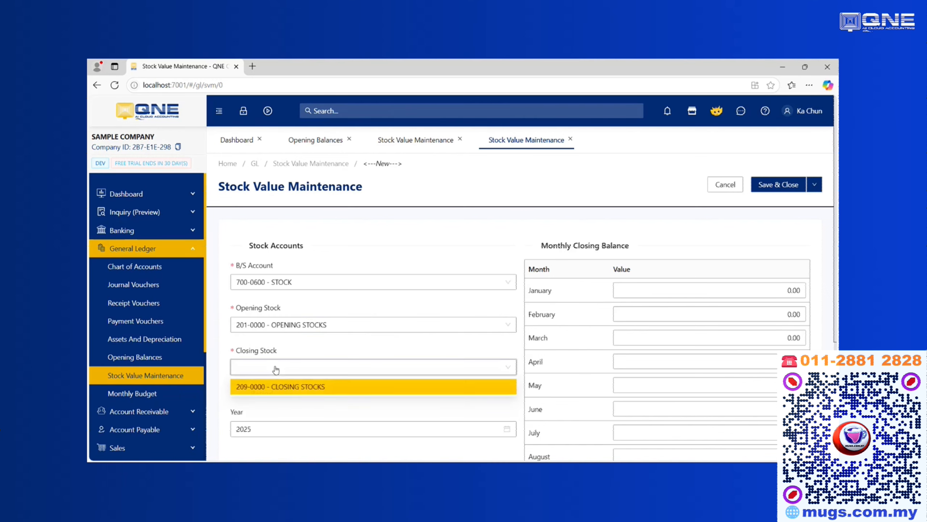
click(272, 384)
Step: Set the stock record's year to 2024, enter a December closing balance of 1,000, and save and close it
scroll(401, 321, down, 3)
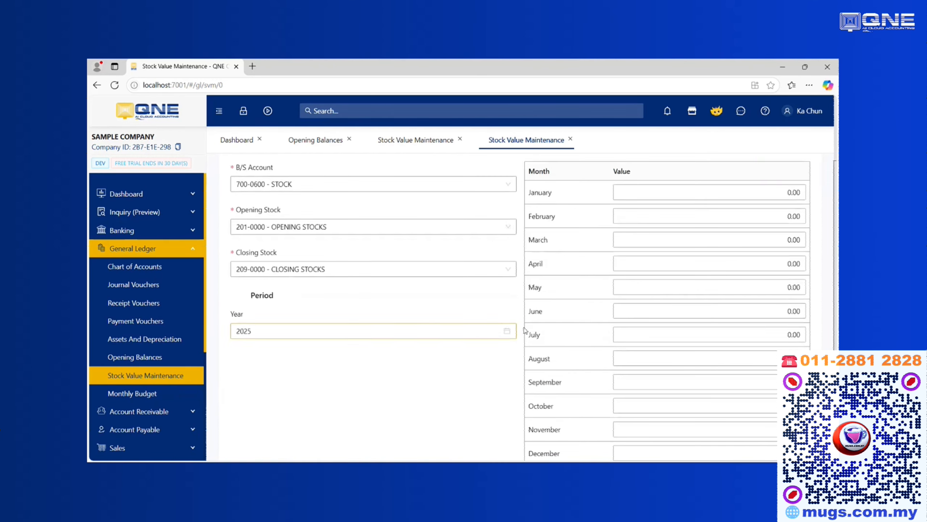
click(507, 334)
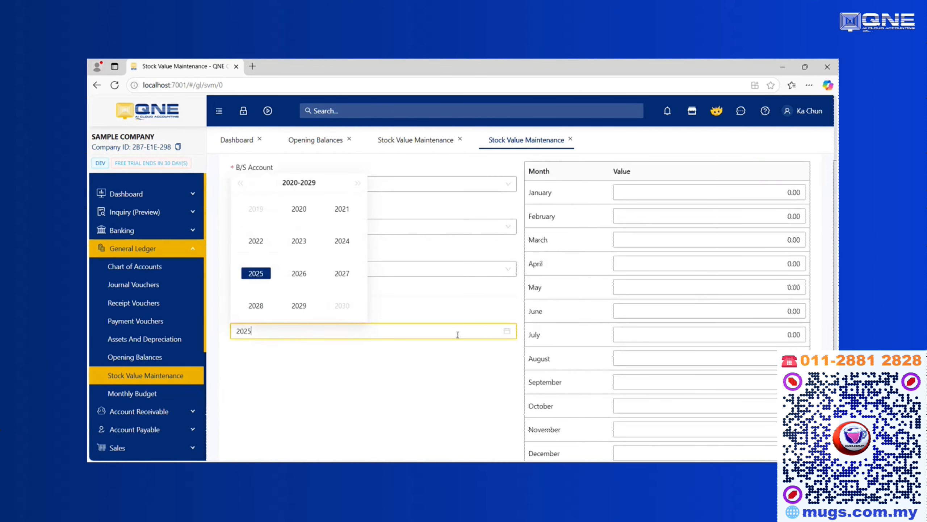
click(351, 243)
scroll(725, 375, down, 3)
click(770, 376)
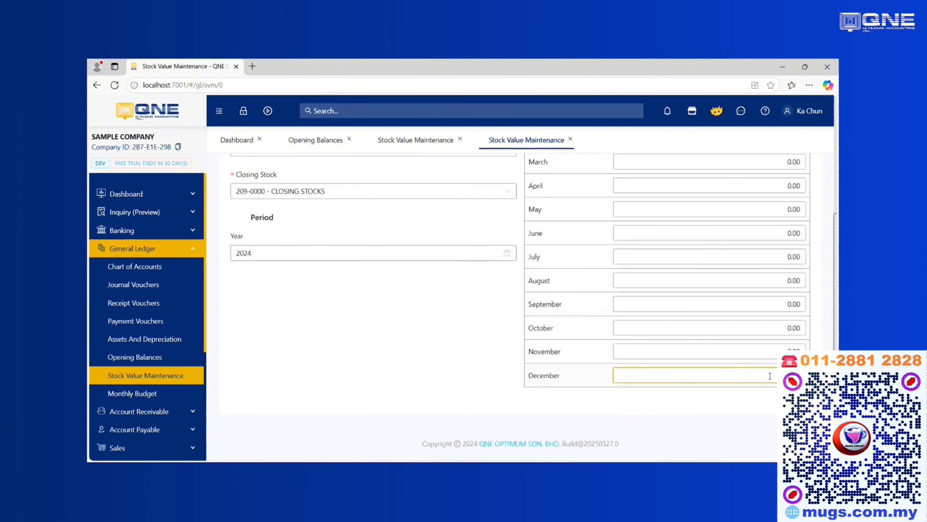
scroll(752, 355, up, 5)
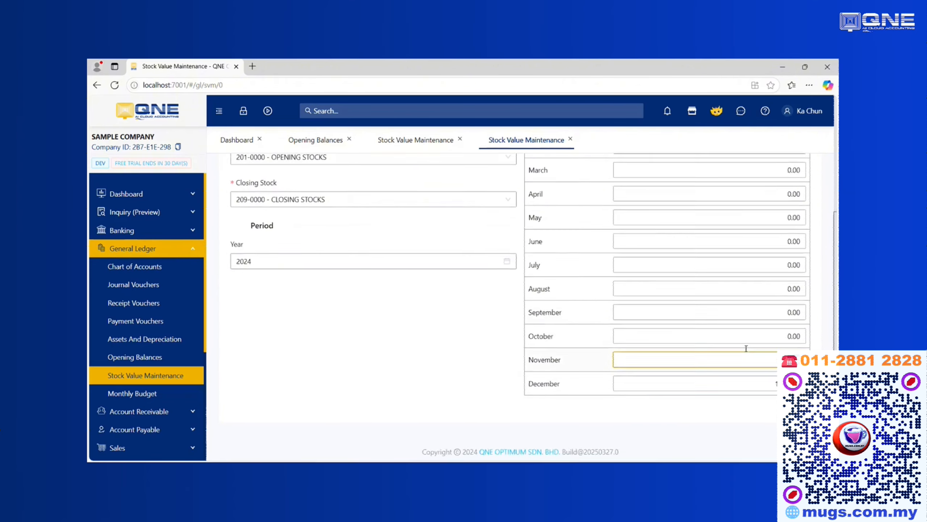
click(786, 185)
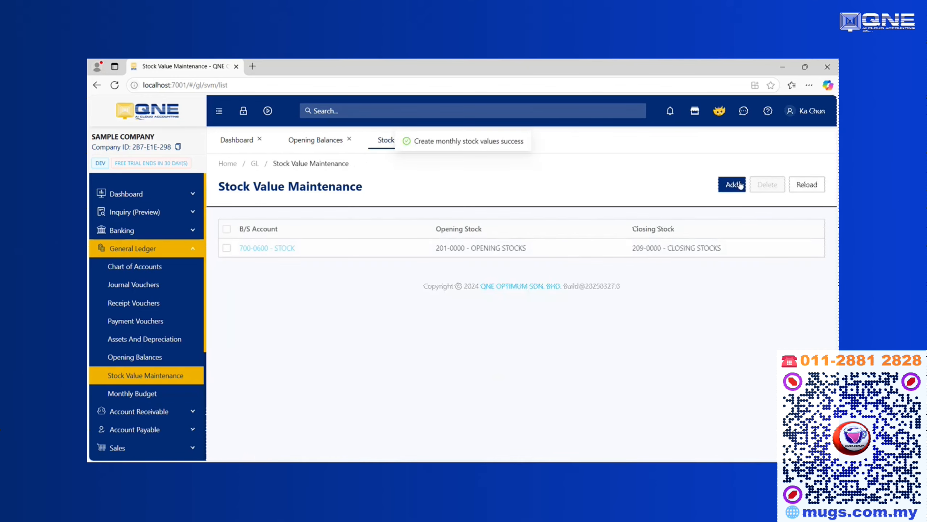
Step: Return to the General Ledger opening balances, cancel the pending edits and reload the balances
click(288, 143)
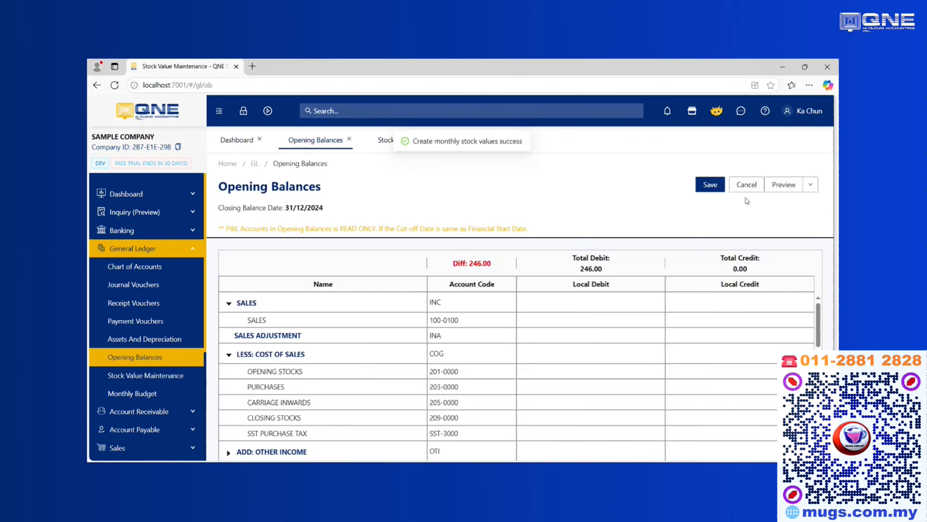
click(745, 184)
mouse_move(811, 186)
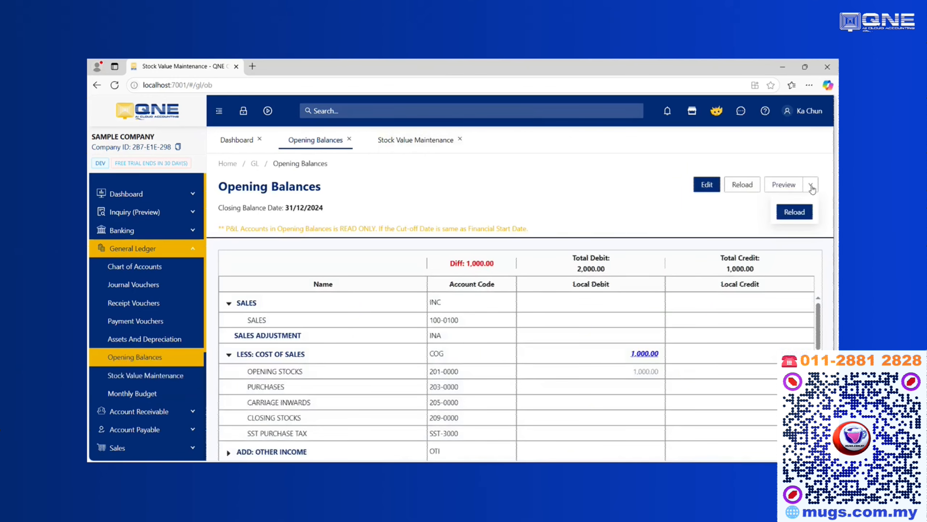
click(801, 213)
Step: Examine the local debits of OPENING STOCKS and STOCK, and review the TRADE DEBTORS and TRADE CREDITORS accounts in the opening balances
scroll(578, 277, down, 2)
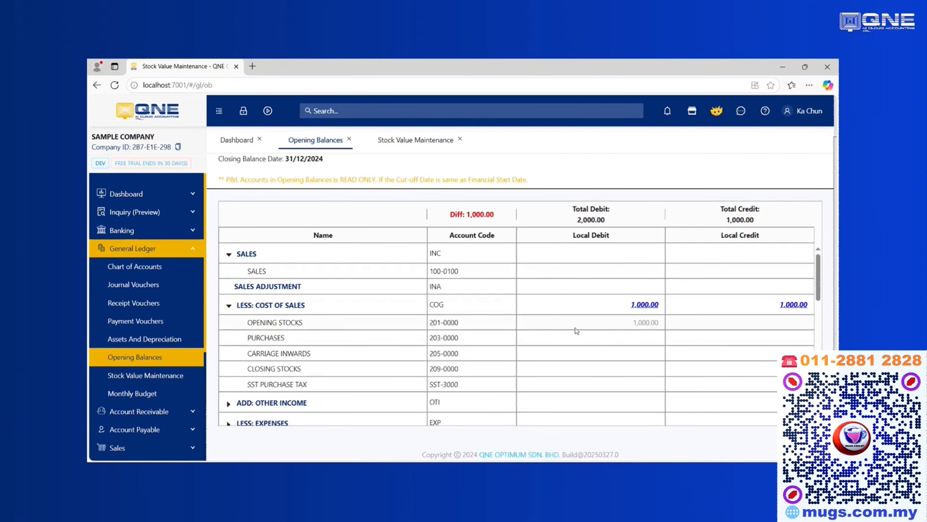
click(661, 321)
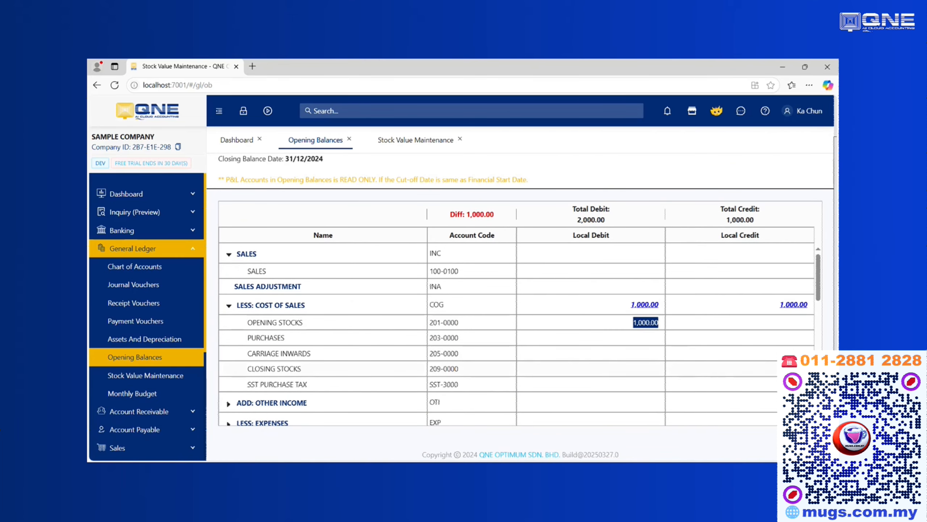
scroll(254, 344, down, 5)
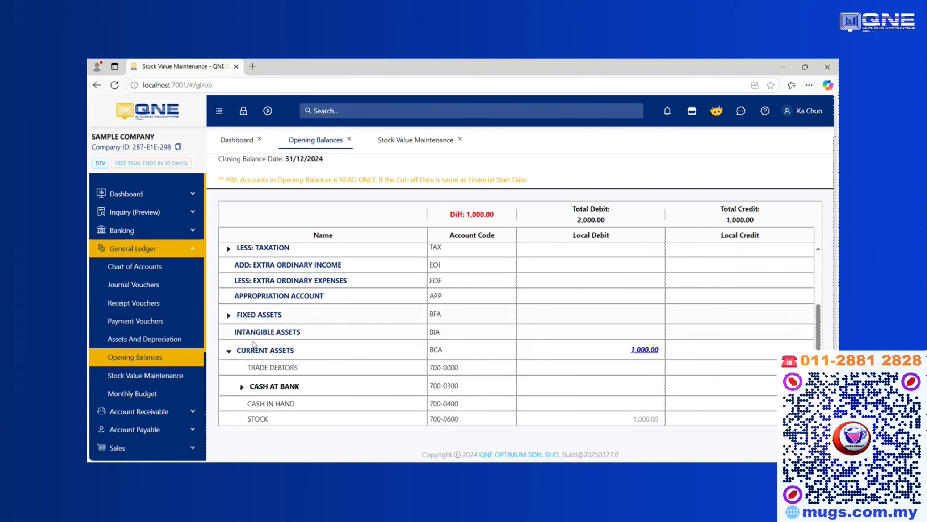
scroll(323, 409, down, 2)
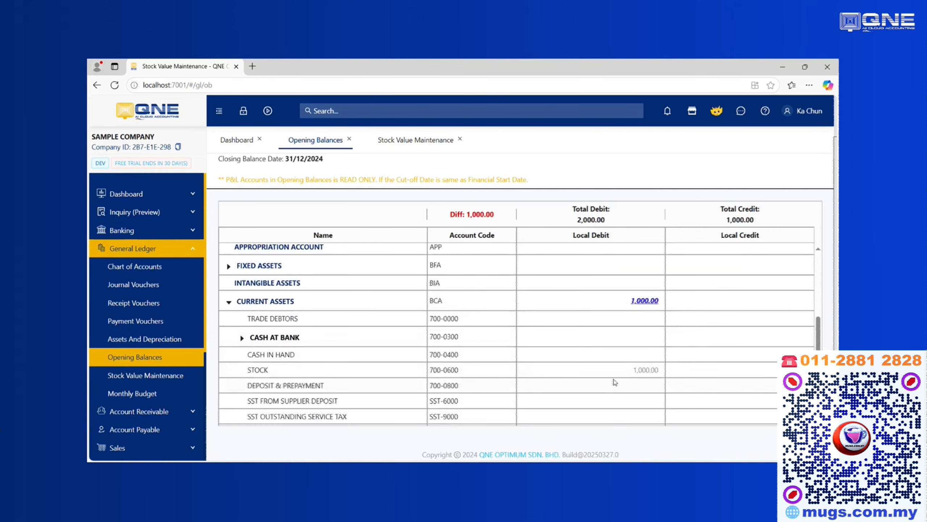
click(656, 377)
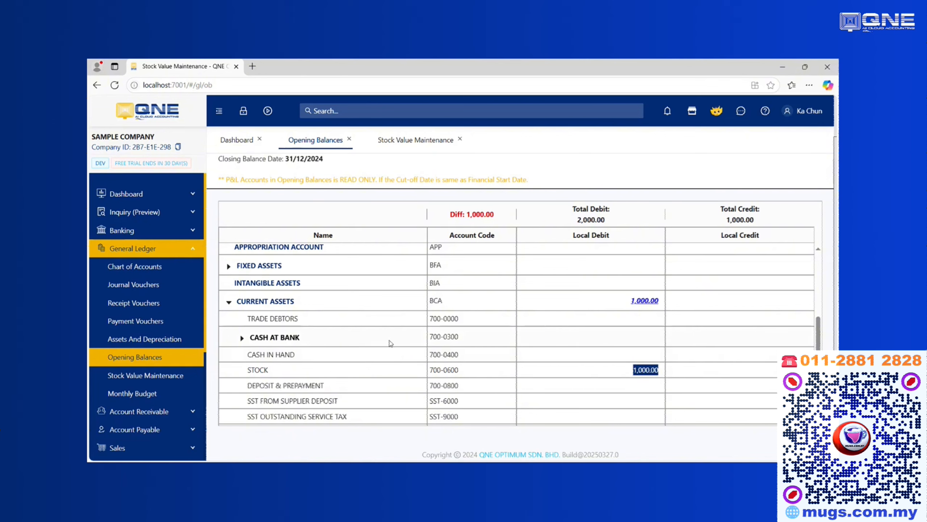
scroll(384, 351, up, 3)
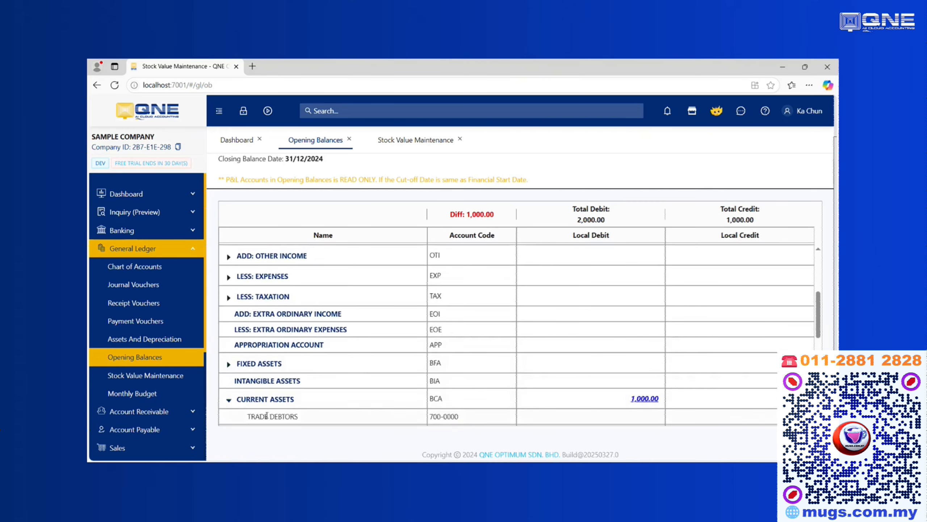
drag(266, 416, 306, 417)
scroll(307, 382, down, 3)
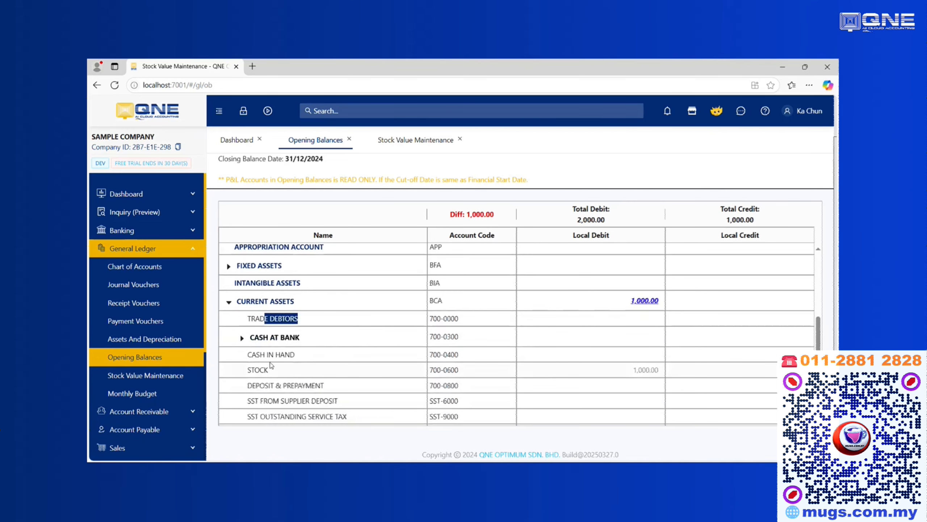
scroll(271, 365, down, 4)
drag(251, 304, 365, 316)
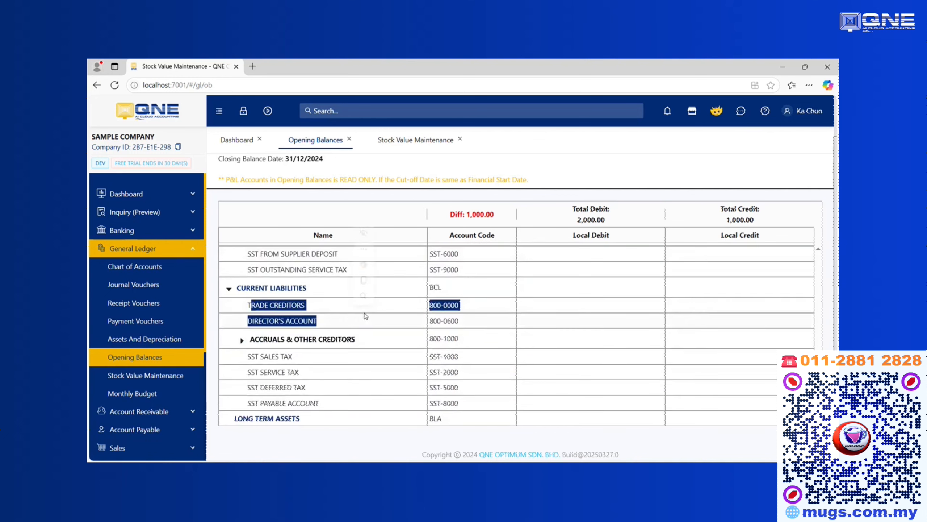
click(571, 309)
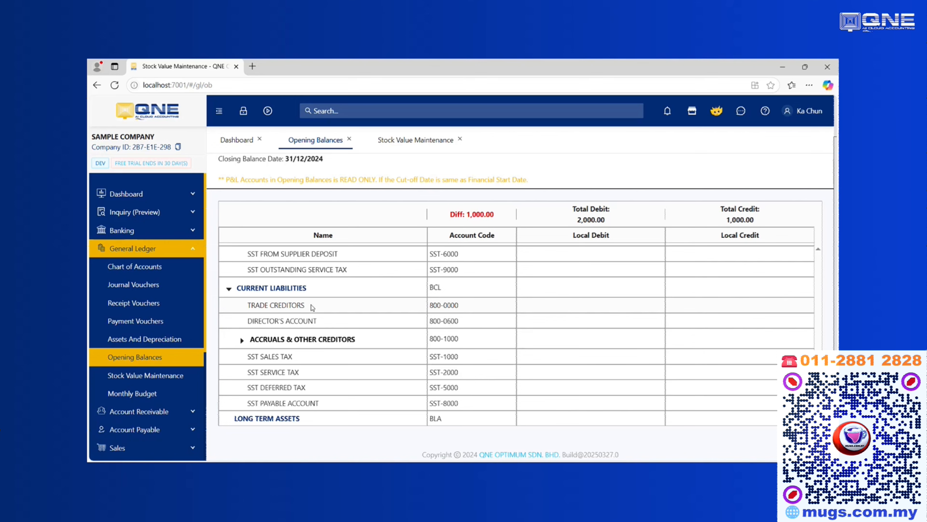
scroll(233, 410, down, 2)
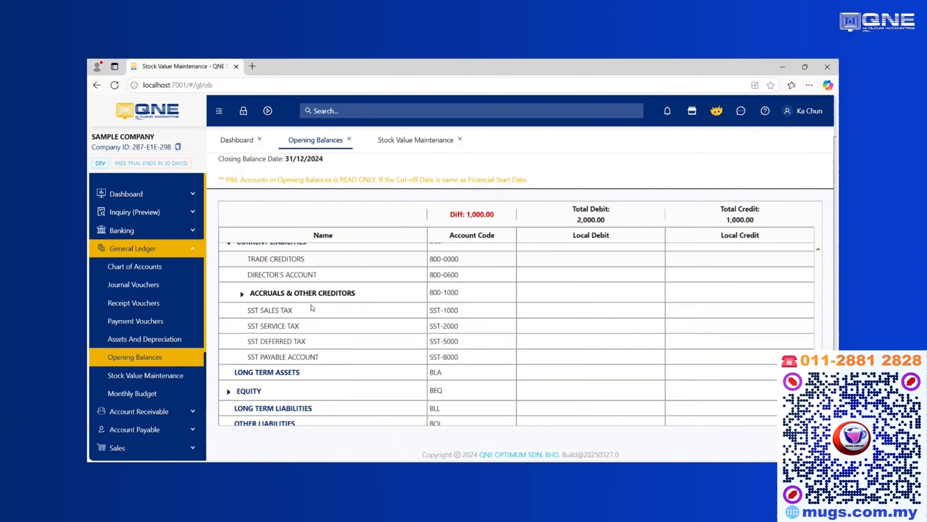
Step: Start a new Account Receivable invoice and set its date to 10/12/2024, making it a past invoice
click(194, 248)
click(171, 267)
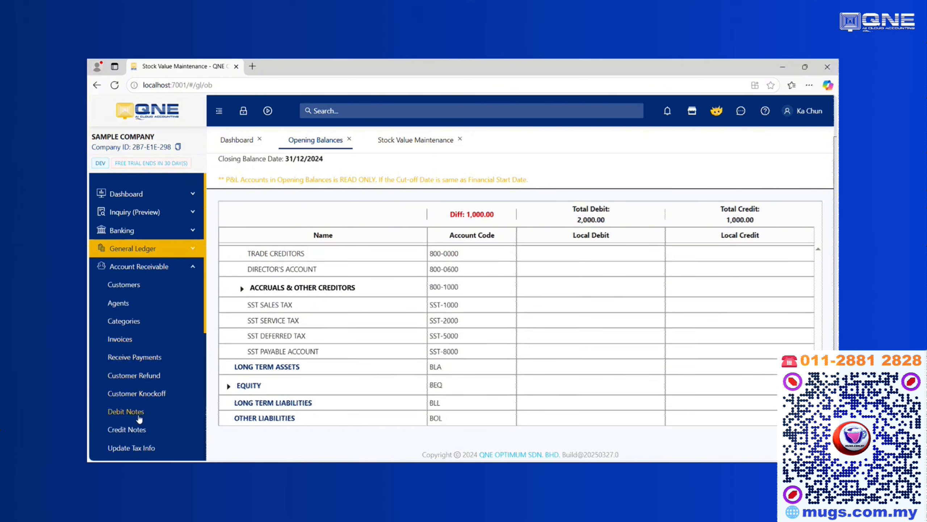
click(121, 340)
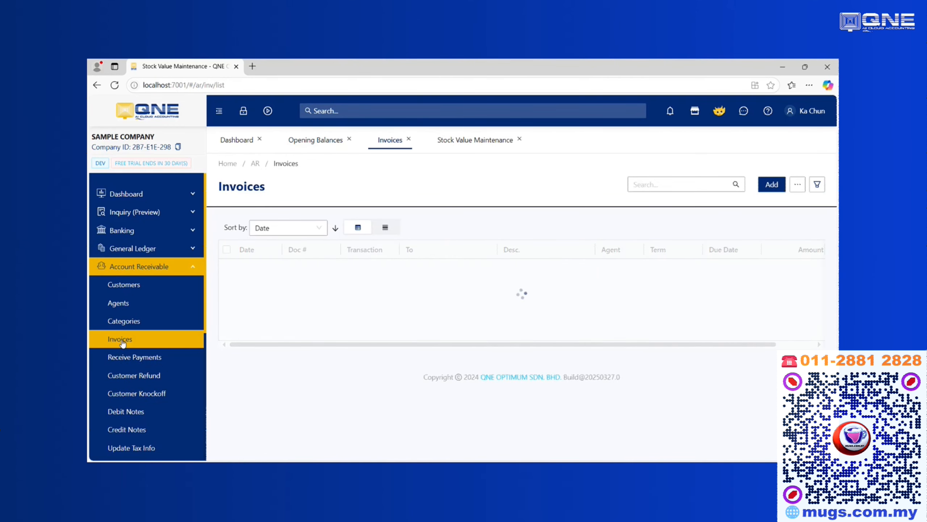
click(772, 184)
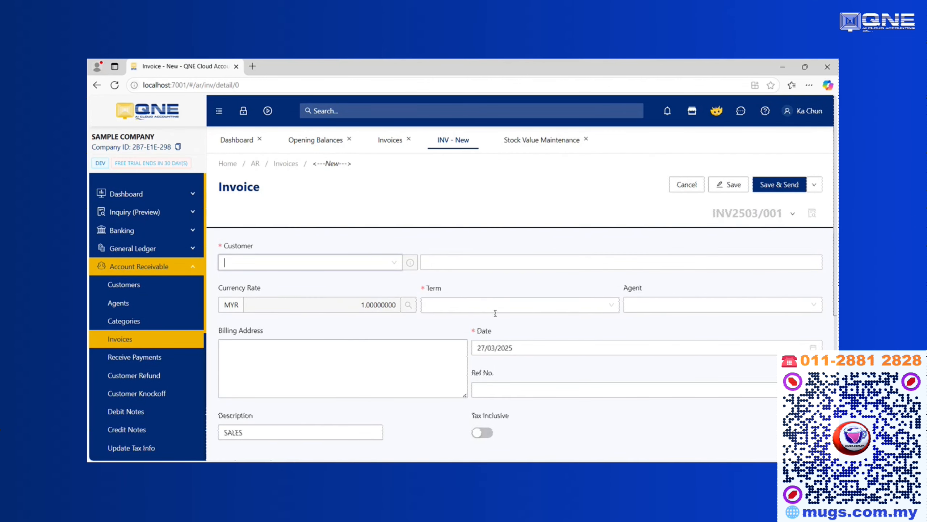
click(588, 350)
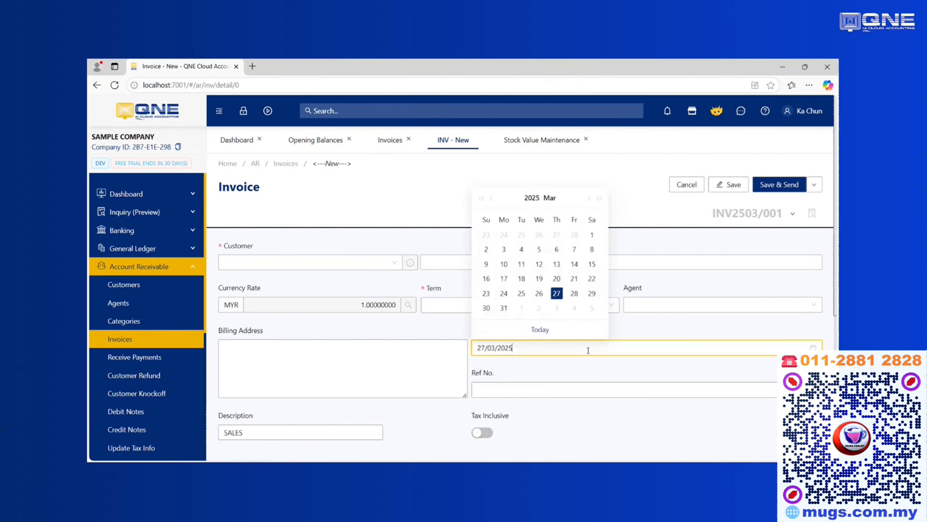
click(494, 198)
click(494, 198)
click(494, 199)
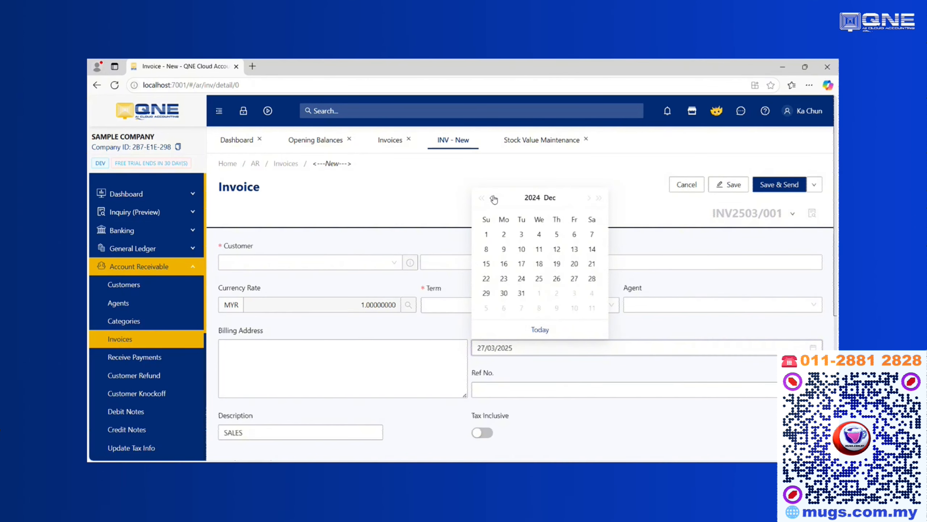
click(522, 249)
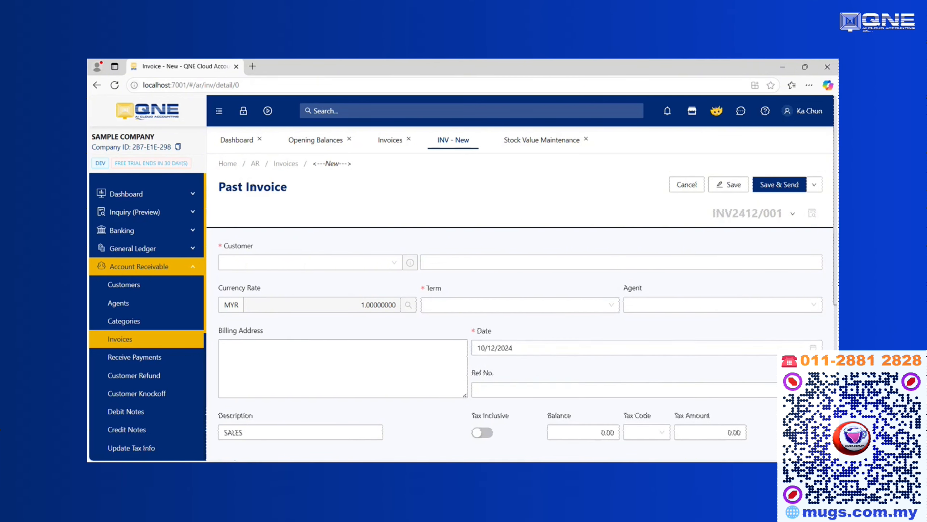
drag(219, 186, 288, 190)
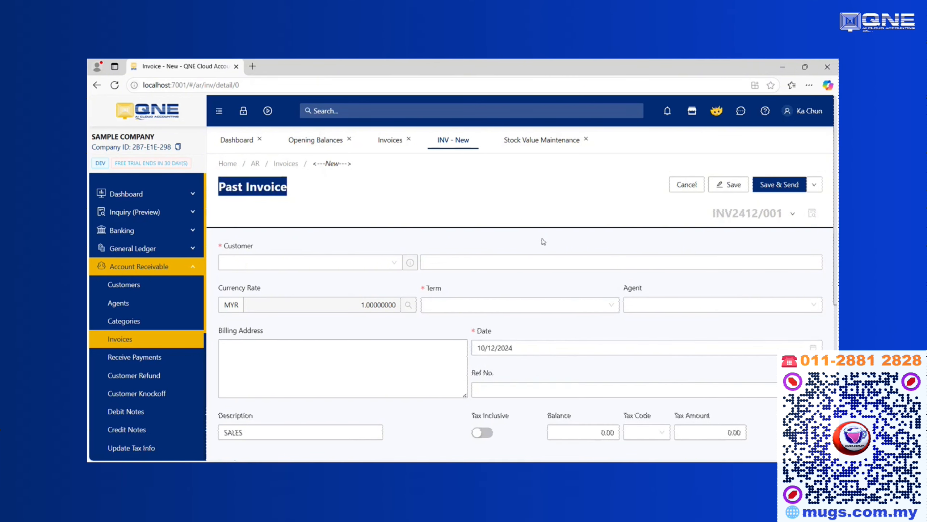
Step: Select CUSTOMER A for the past invoice, enter a balance of 2,000 and save it
scroll(544, 242, down, 4)
click(570, 286)
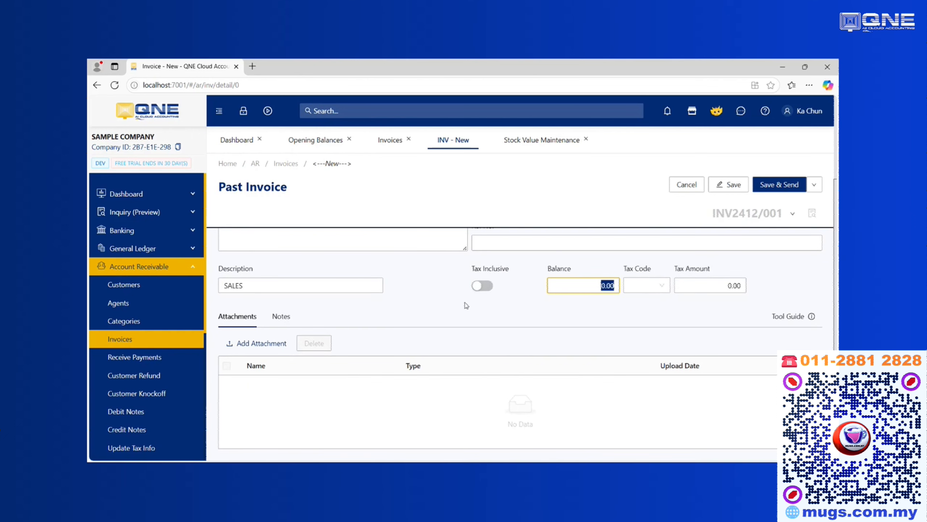
scroll(467, 306, up, 4)
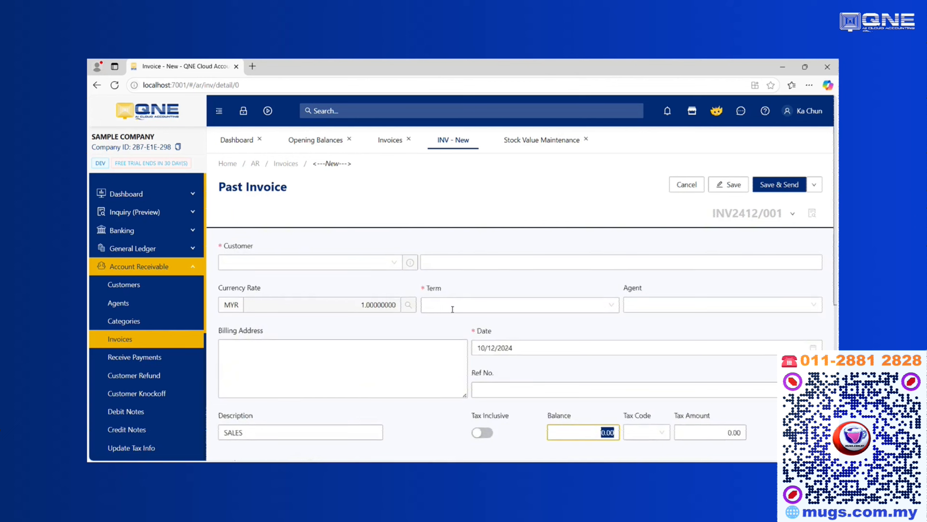
click(573, 428)
click(389, 263)
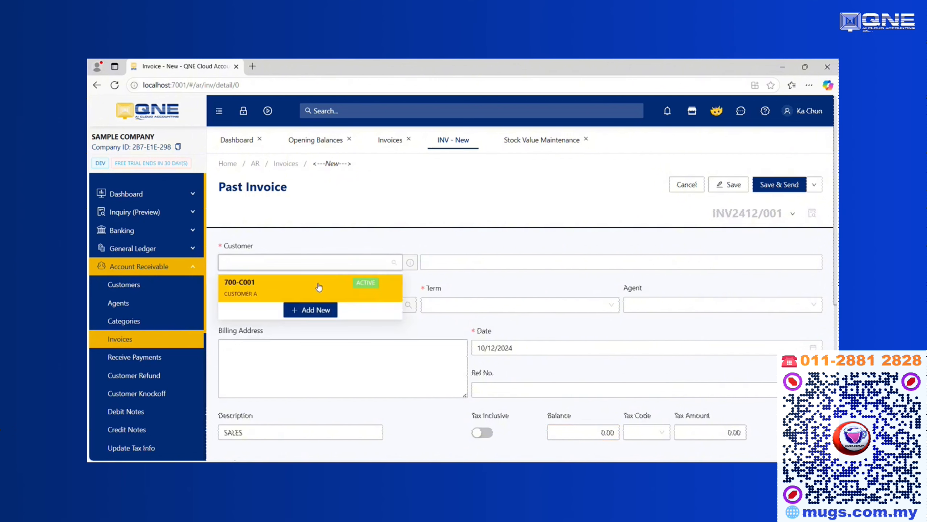
click(319, 287)
click(593, 431)
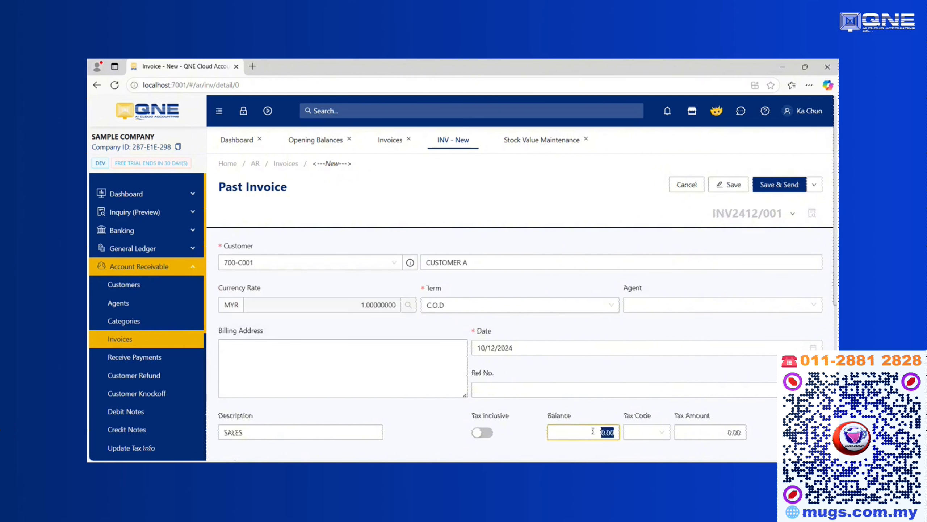
text(2000)
click(713, 204)
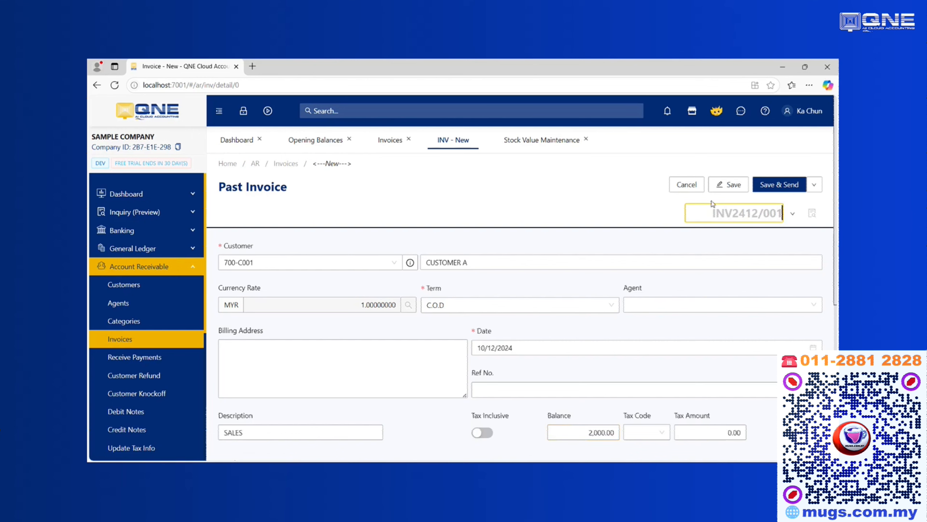
click(729, 185)
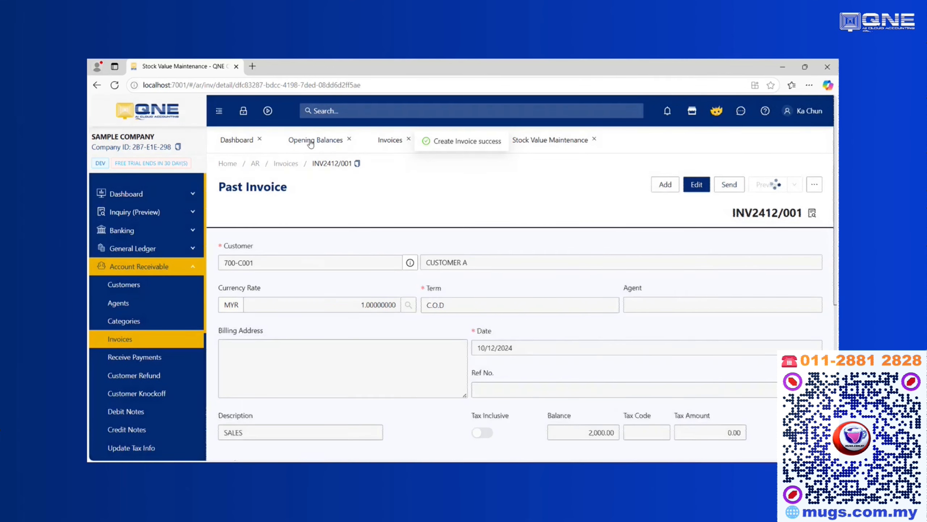
Step: Return to the opening balances, reload them and examine the local debit of TRADE DEBTORS under CURRENT ASSETS
click(310, 141)
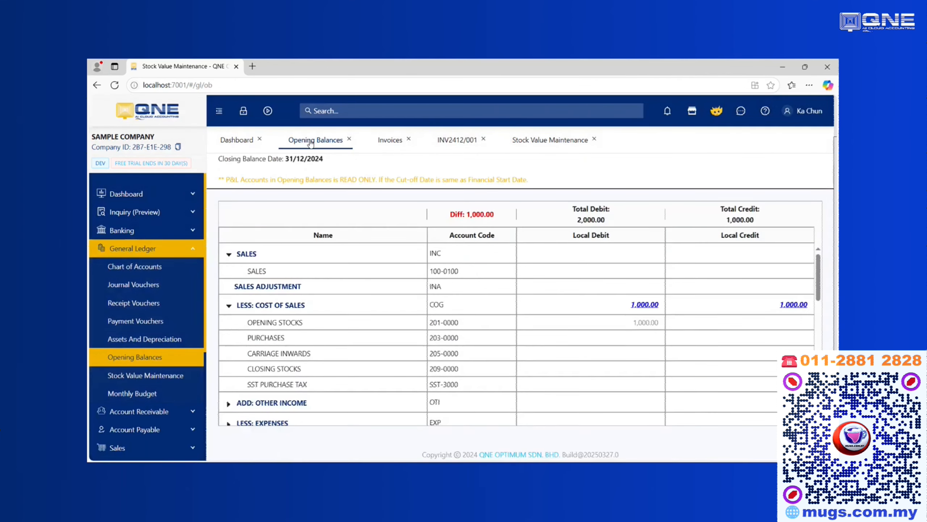
click(743, 185)
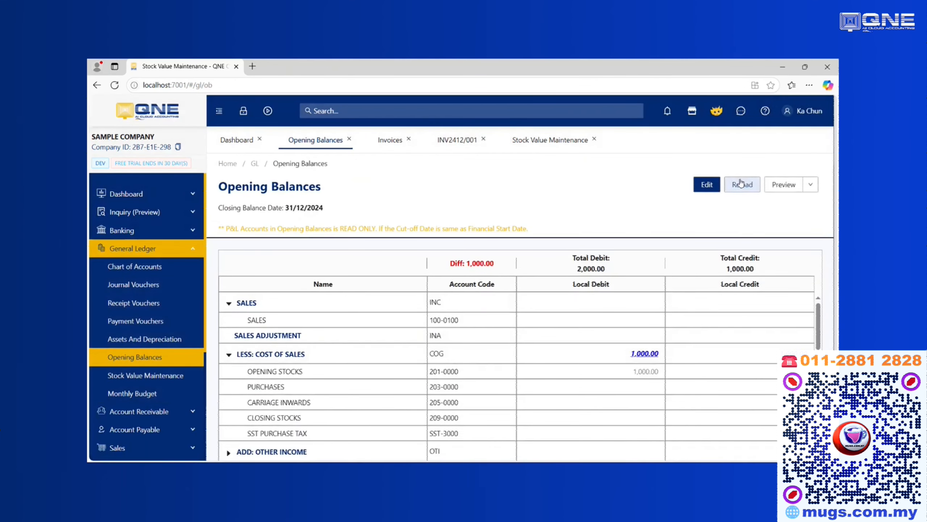
scroll(584, 336, down, 3)
scroll(547, 341, up, 2)
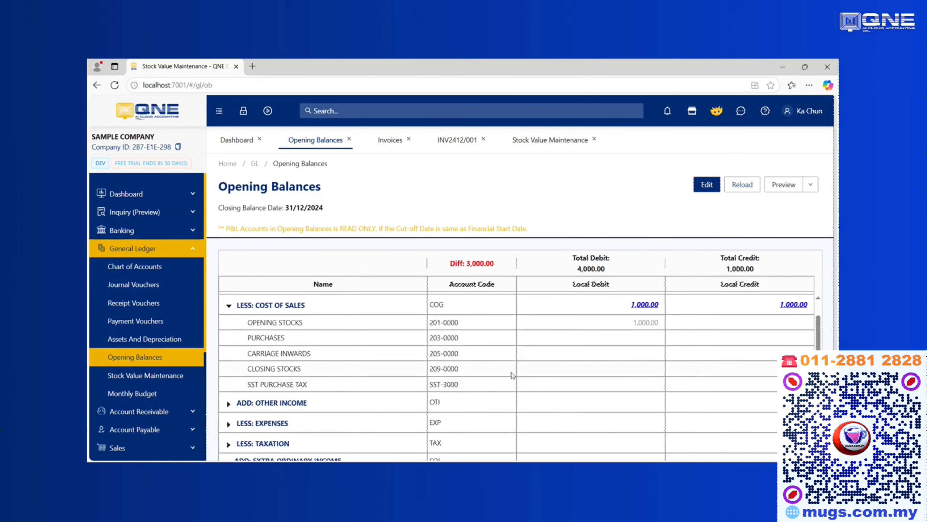
scroll(266, 341, up, 2)
scroll(256, 360, down, 5)
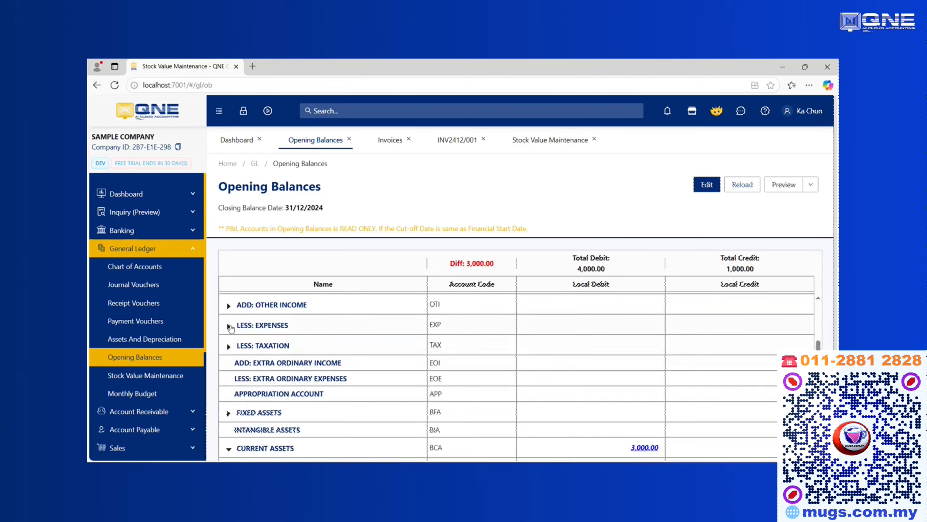
scroll(230, 415, down, 3)
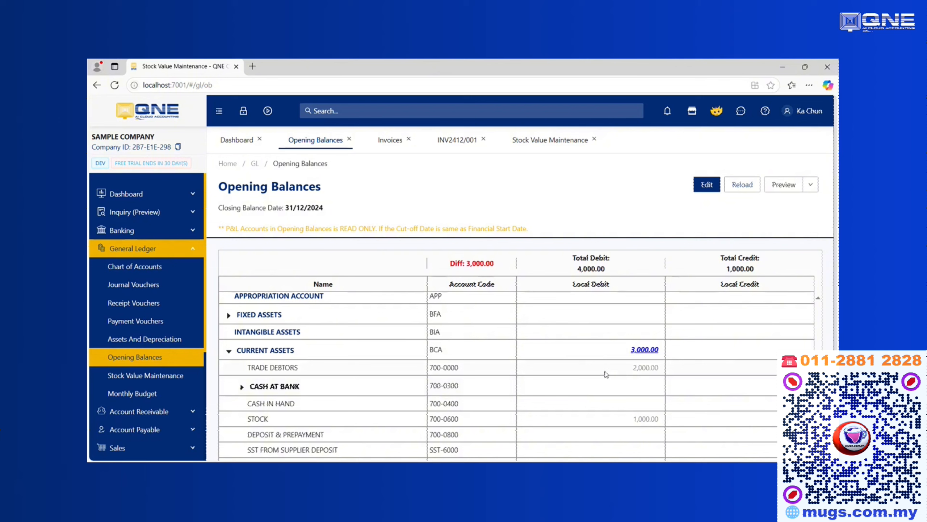
drag(653, 382, 636, 365)
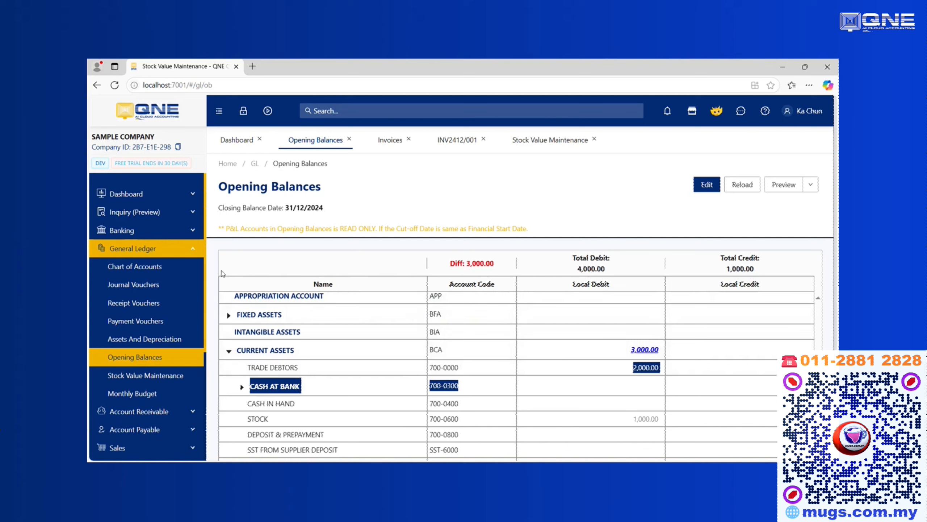
Step: Open the company's Data Migration tool for CSV upload and review the transaction types available for opening balances
click(195, 253)
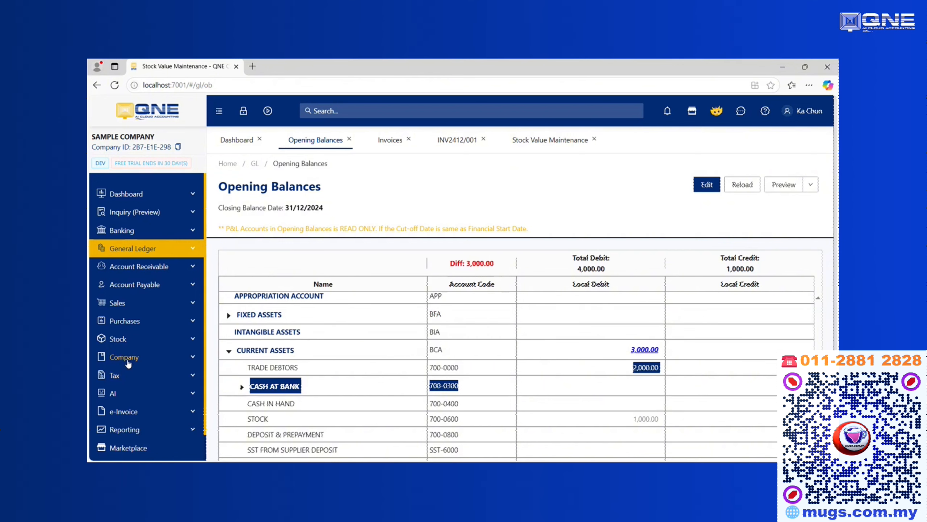
click(159, 359)
scroll(153, 362, down, 3)
click(129, 330)
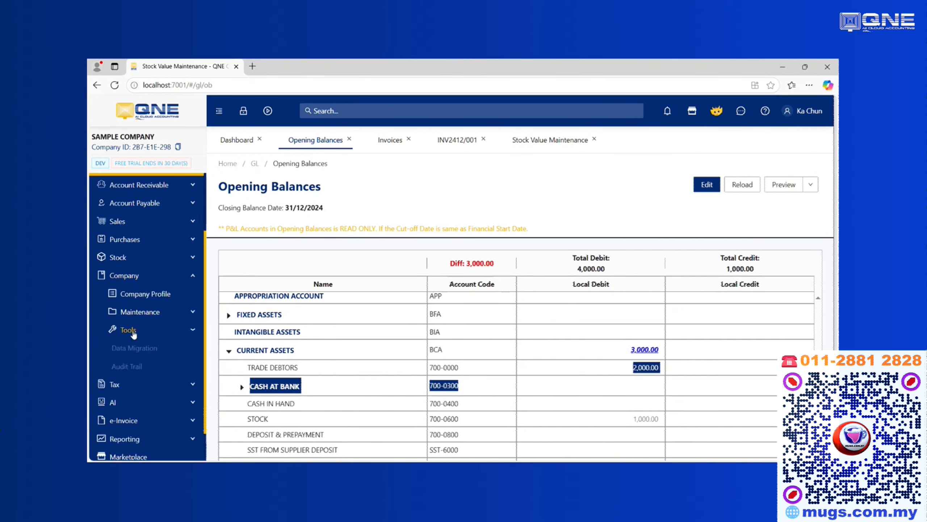
click(132, 351)
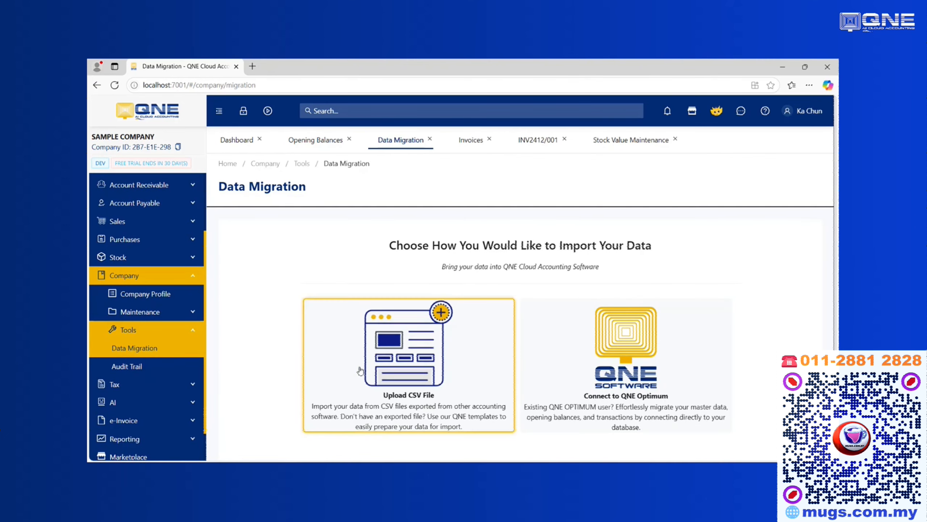
click(380, 363)
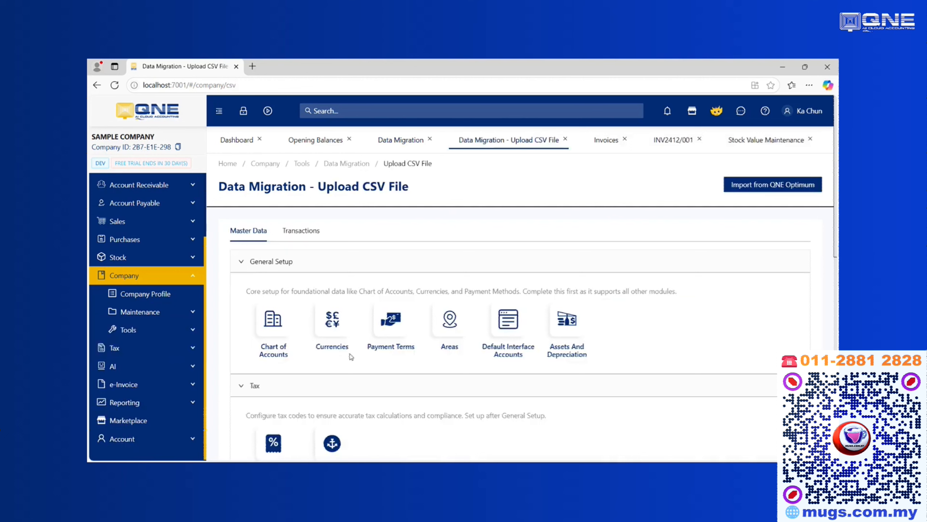
click(294, 234)
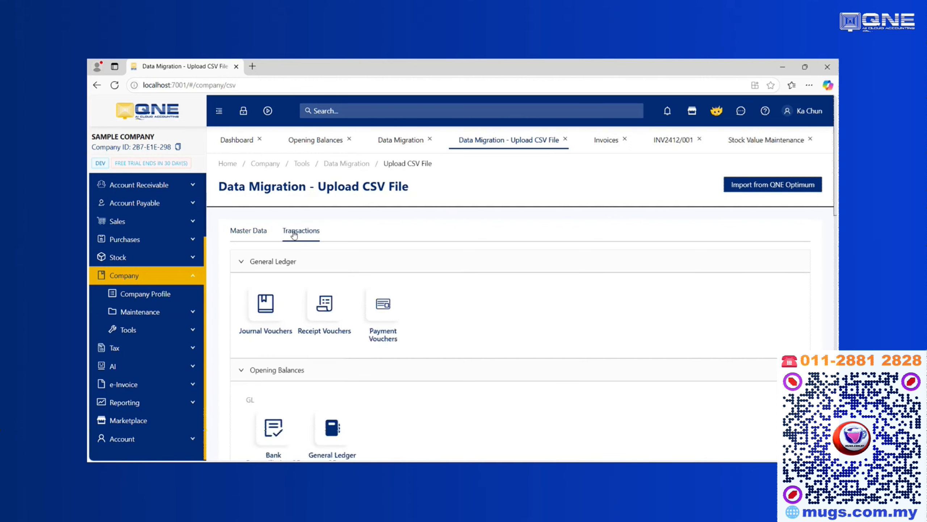
scroll(339, 289, down, 4)
scroll(346, 297, down, 3)
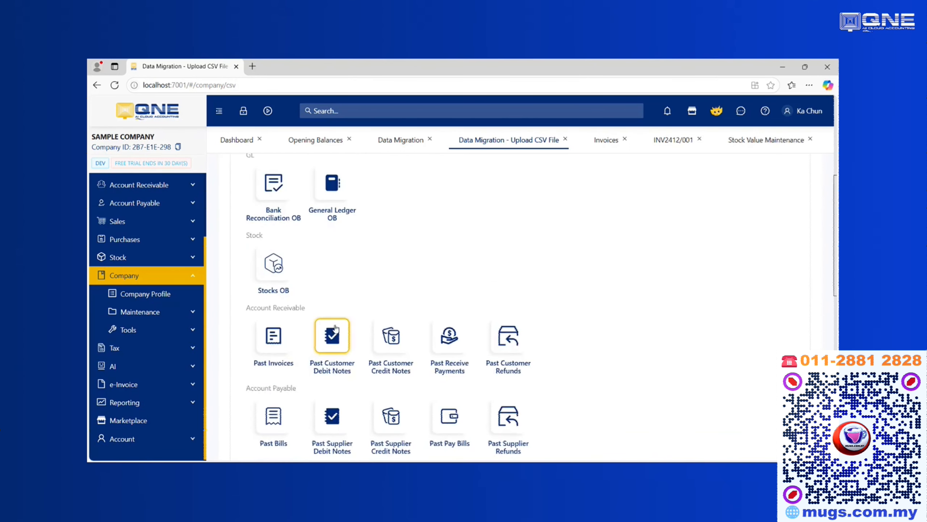
scroll(260, 297, up, 2)
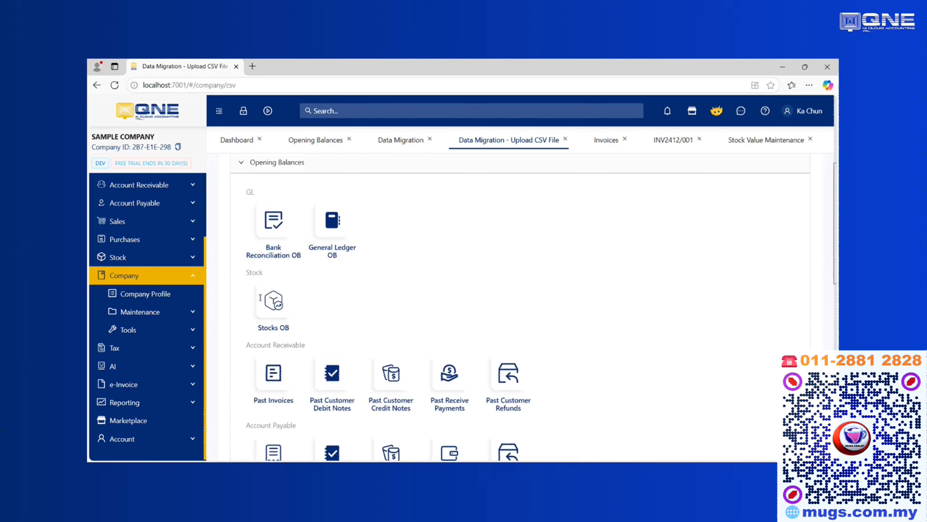
Step: Open the General Ledger OB import, download its sample CSV file and open it in Excel
click(343, 225)
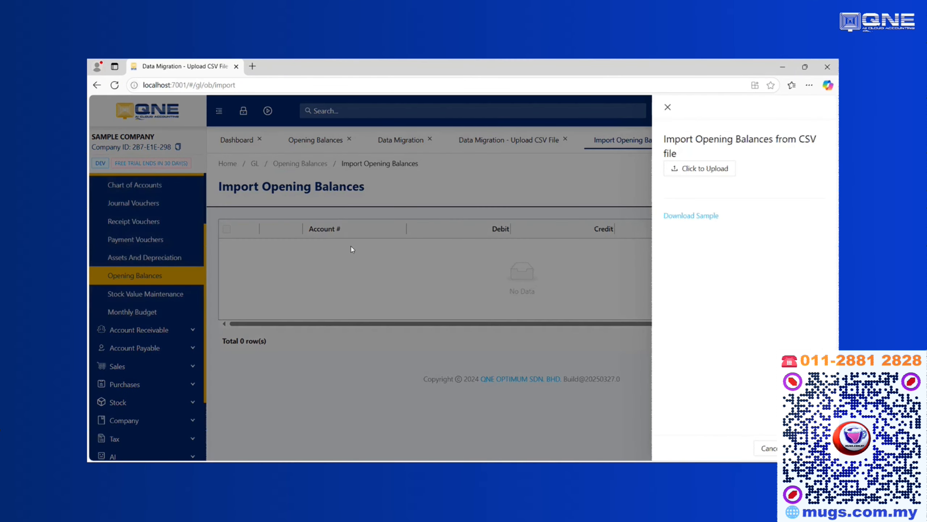
click(695, 215)
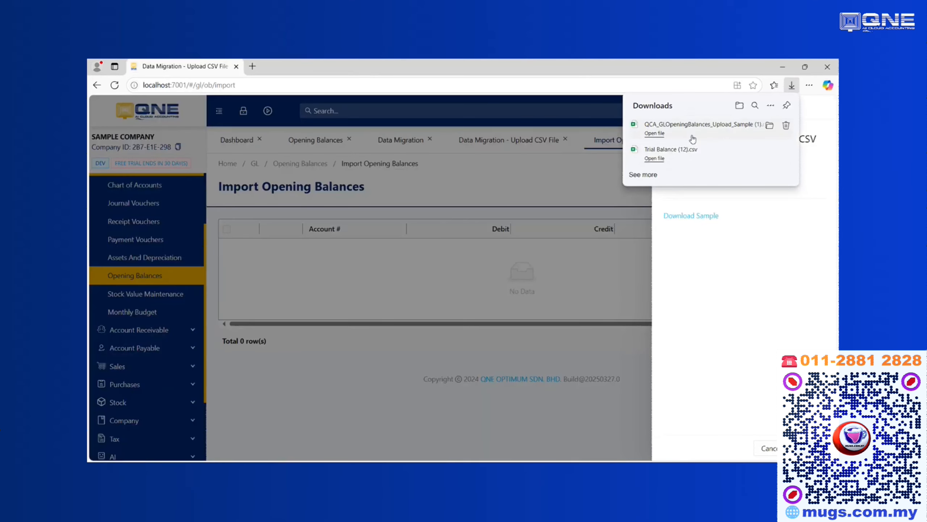
click(692, 138)
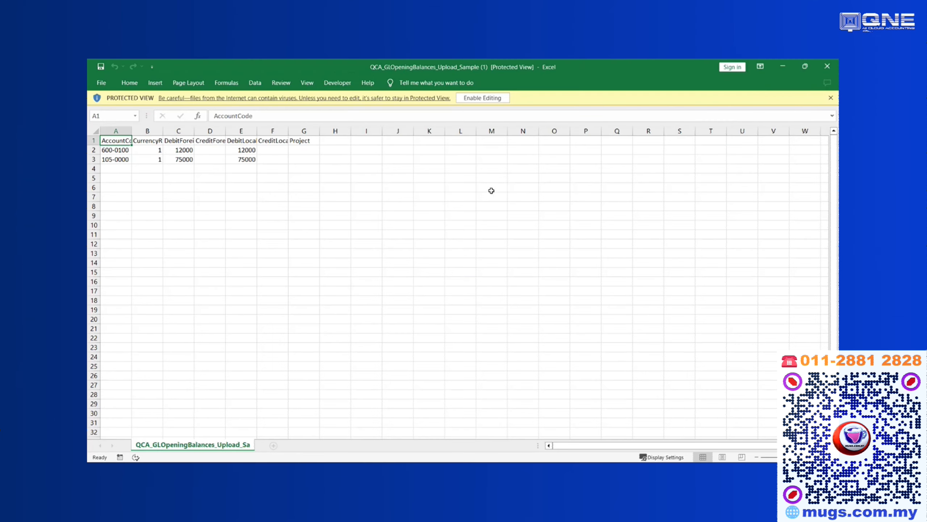
Step: Widen the sample's AccountCode, CurrencyRate, DebitForeign and DebitLocal columns and examine the debit and credit fields
click(345, 198)
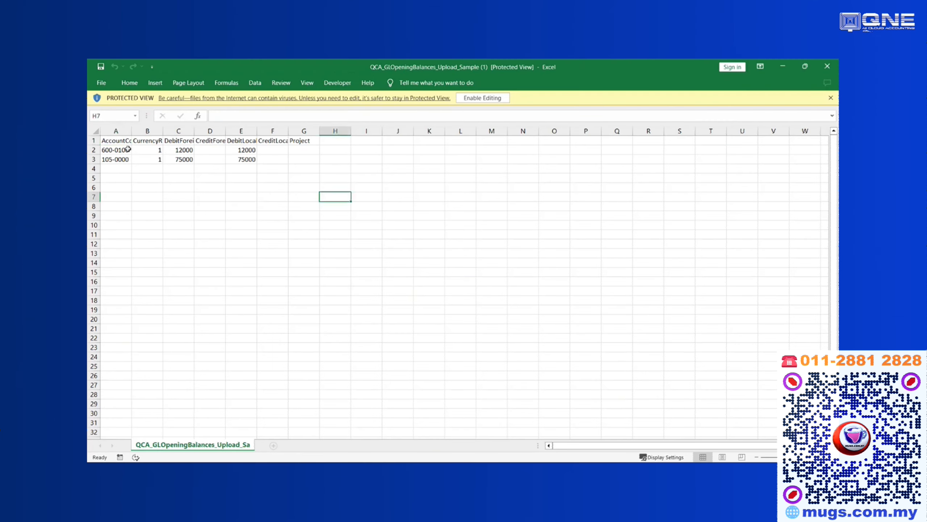
double_click(133, 130)
click(123, 149)
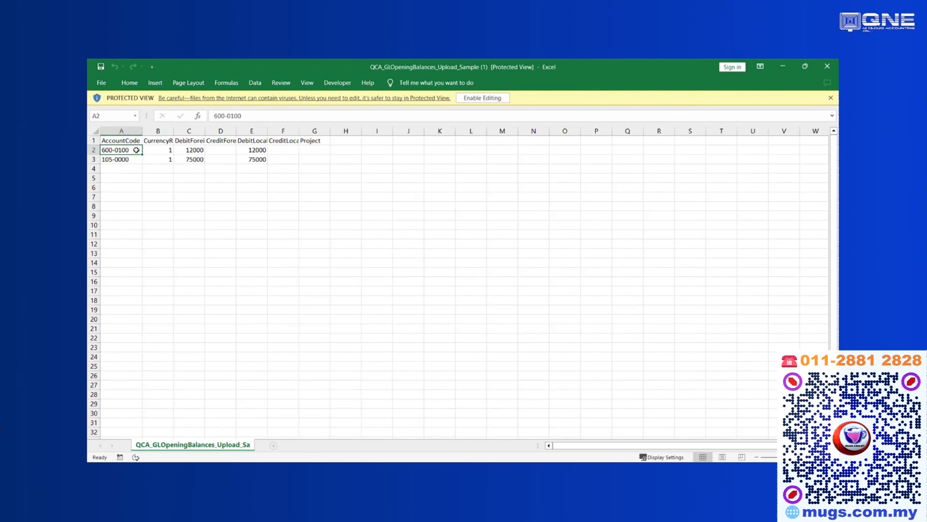
double_click(174, 131)
click(163, 151)
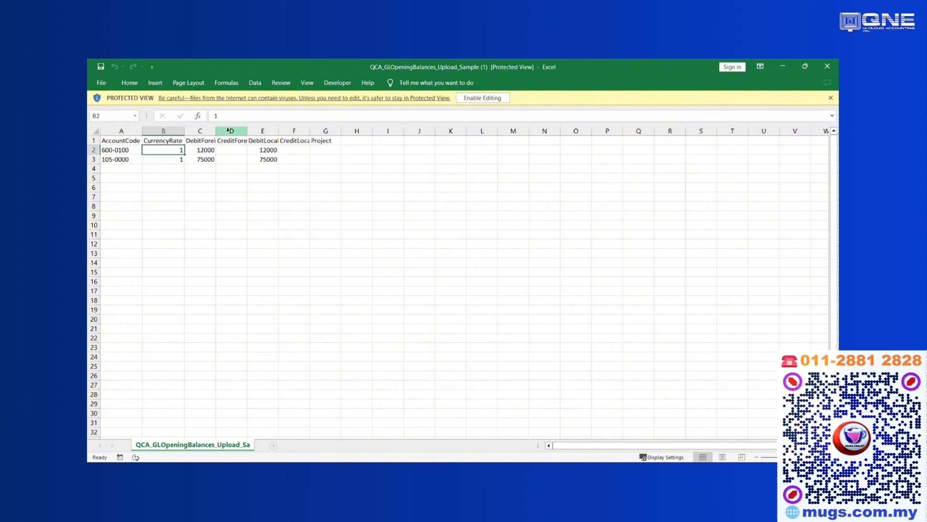
double_click(216, 131)
click(216, 150)
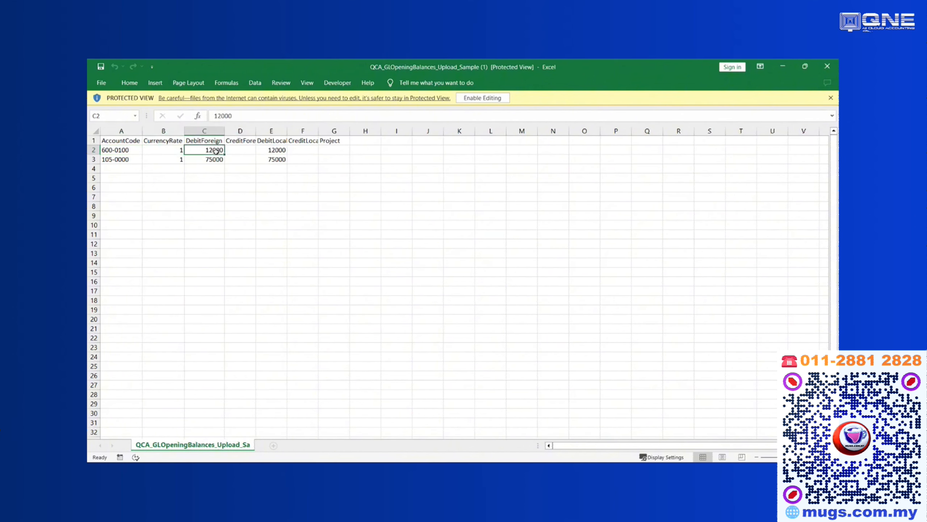
click(251, 148)
double_click(287, 129)
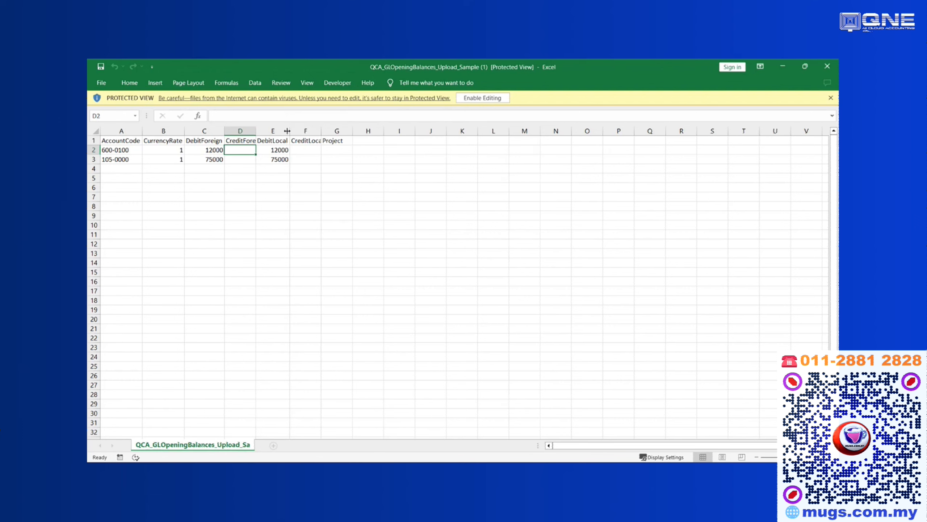
click(283, 158)
click(310, 147)
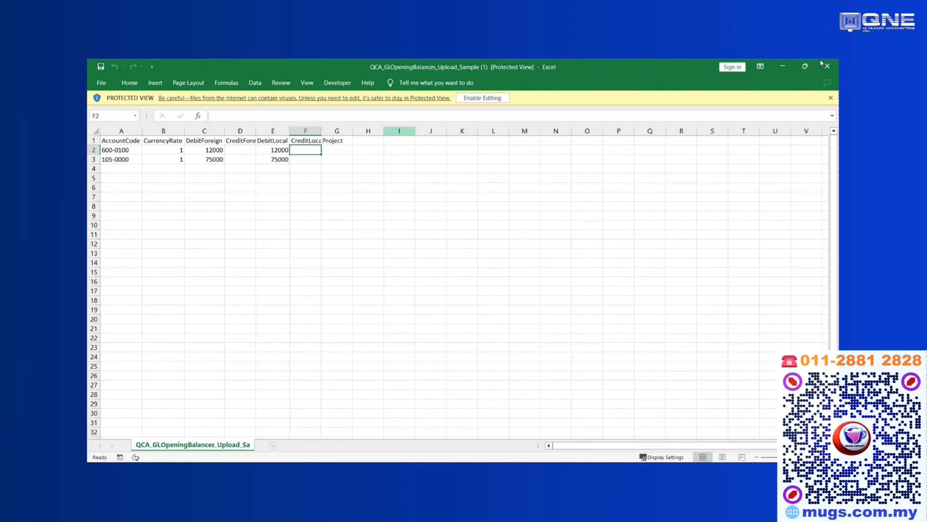
Step: Return to QNE's opening balances import, upload QCA_GLOpeningBalances_Upload_Sample (1) from the Downloads folder and save the imported items
click(783, 67)
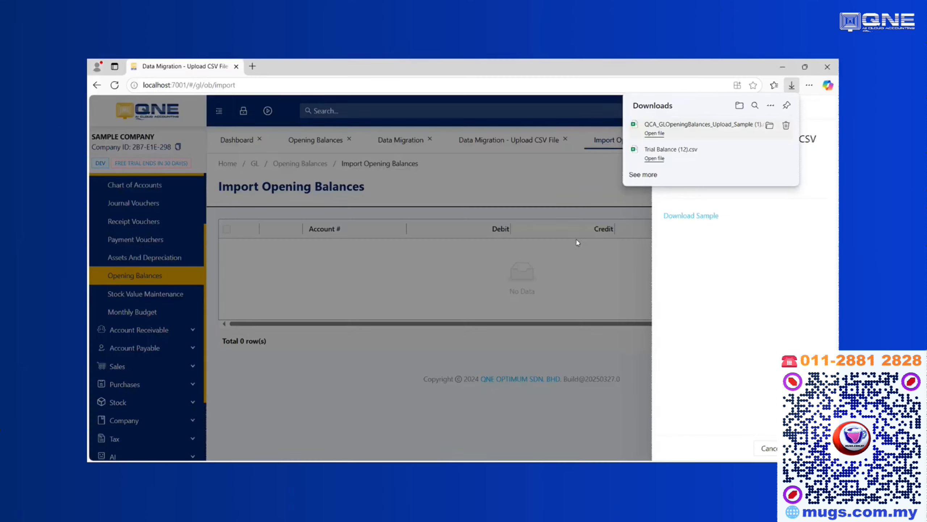
click(597, 251)
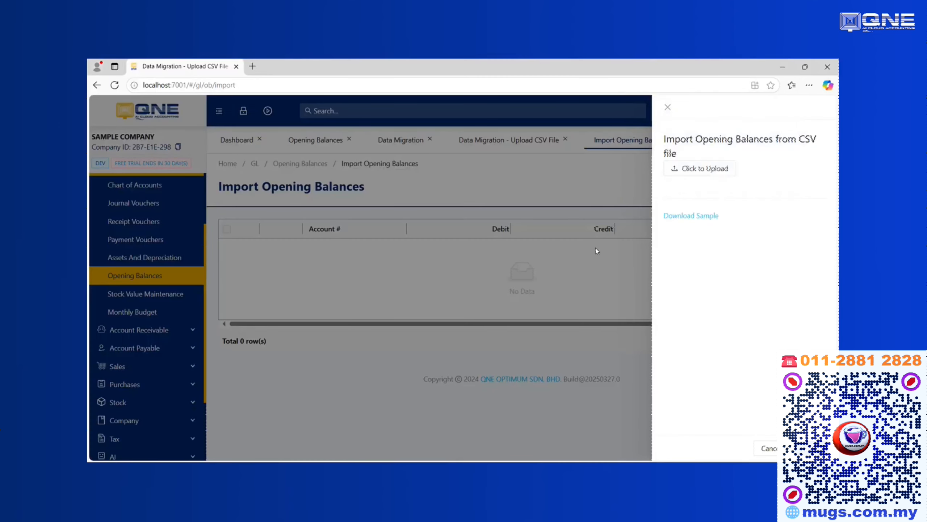
click(699, 168)
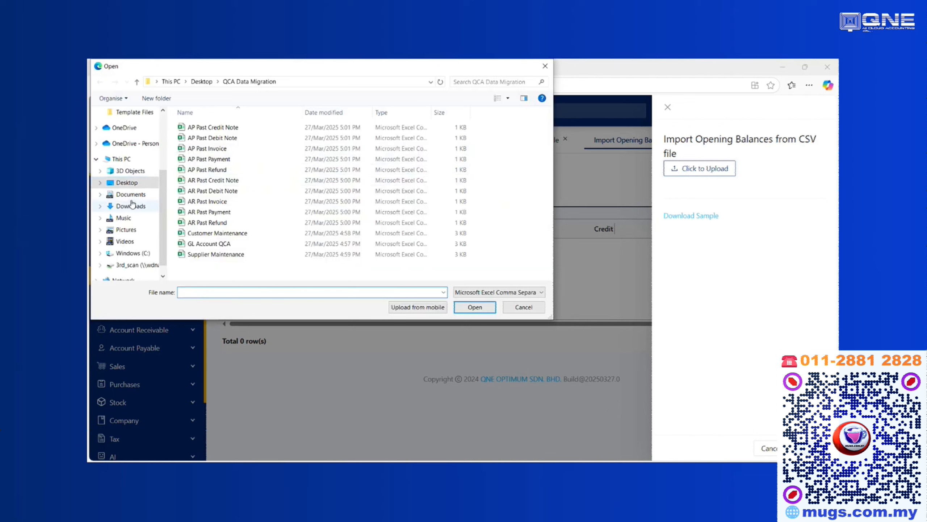
click(132, 206)
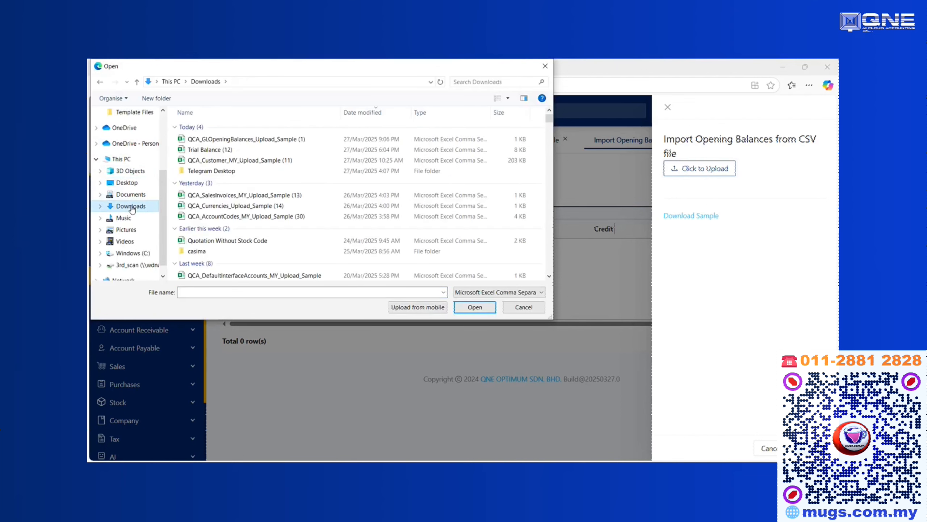
double_click(261, 141)
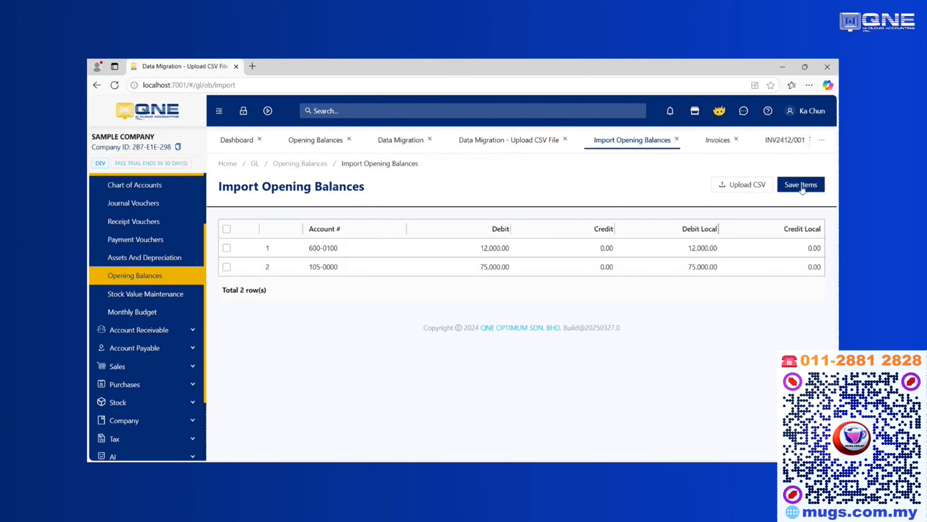
click(802, 185)
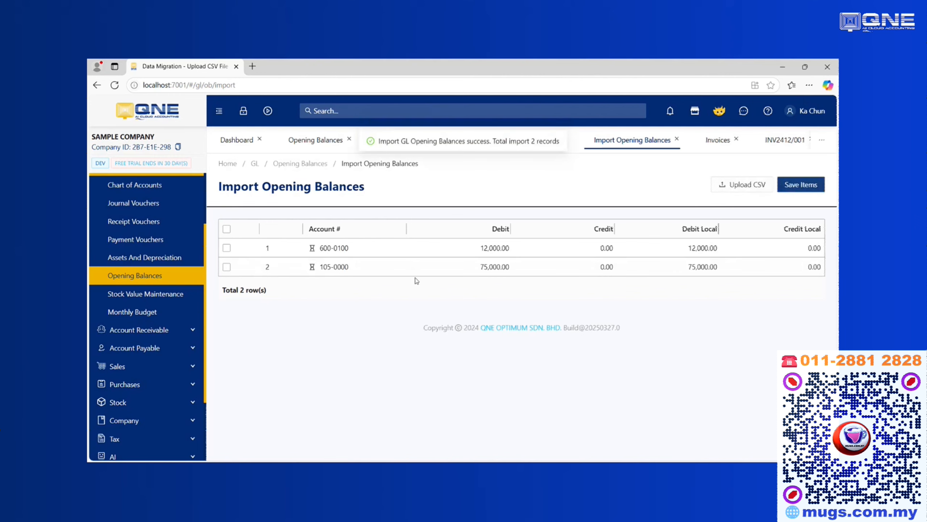